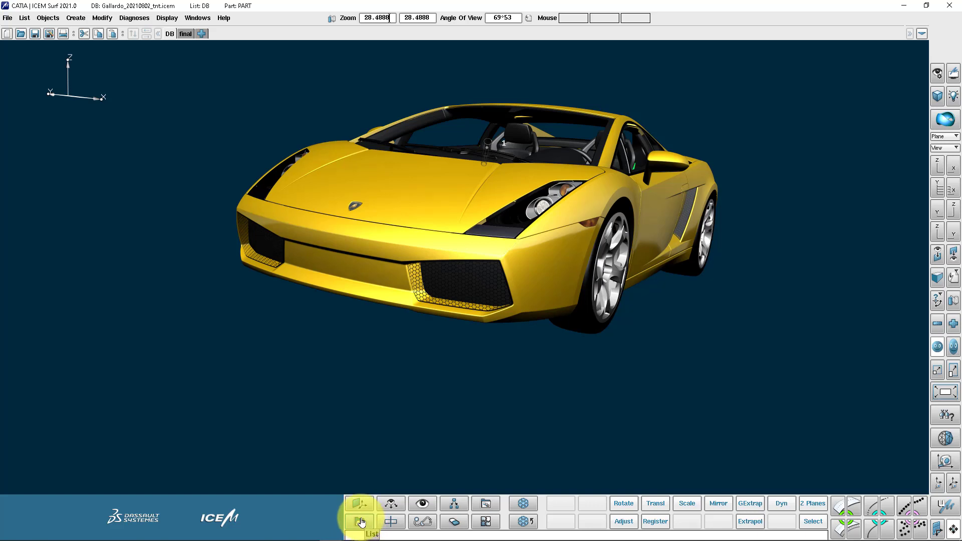
- Create a new object list named haube
left_click(360, 523)
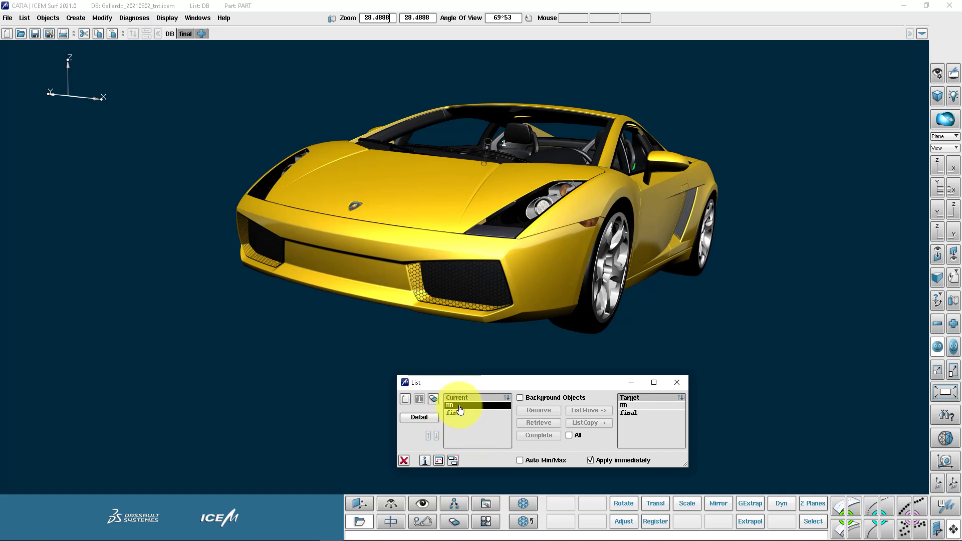
left_click(406, 401)
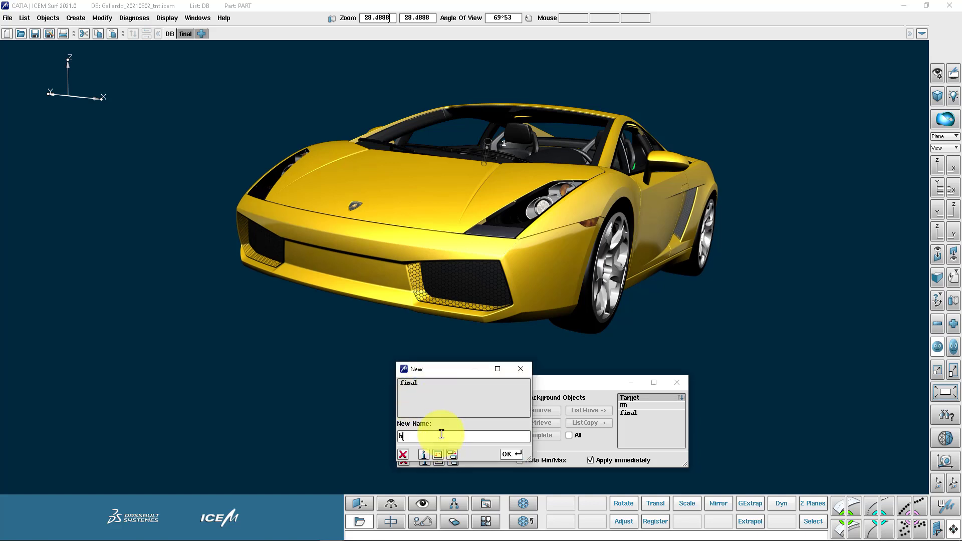
left_click(511, 454)
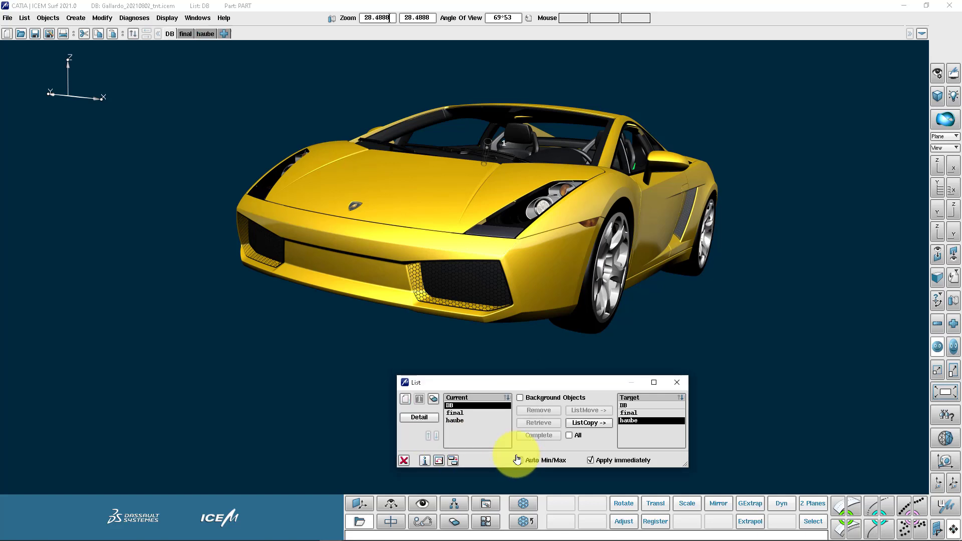
- Copy the hood surfaces on both sides of the car from the DB list into the haube list, picking whole surfaces
left_click(596, 425)
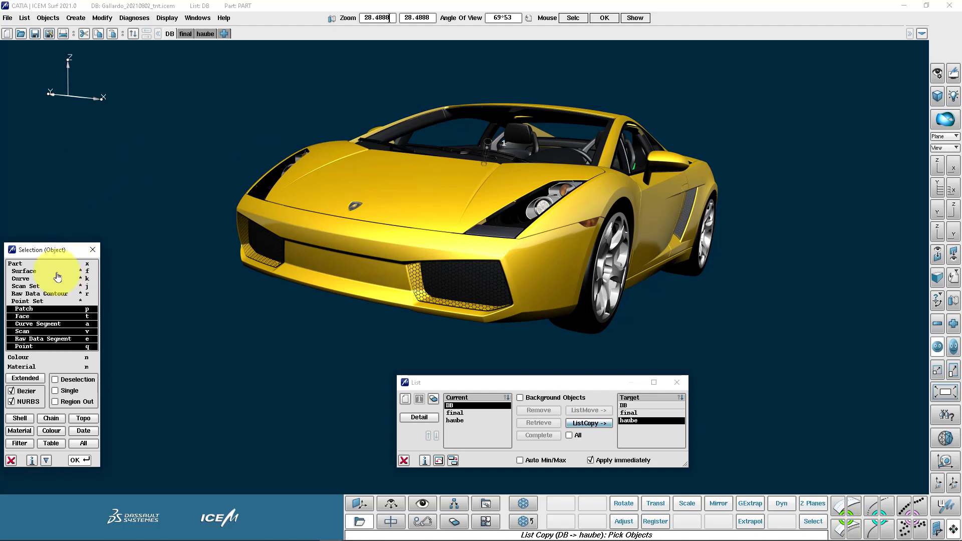
left_click(84, 271)
left_click(482, 200)
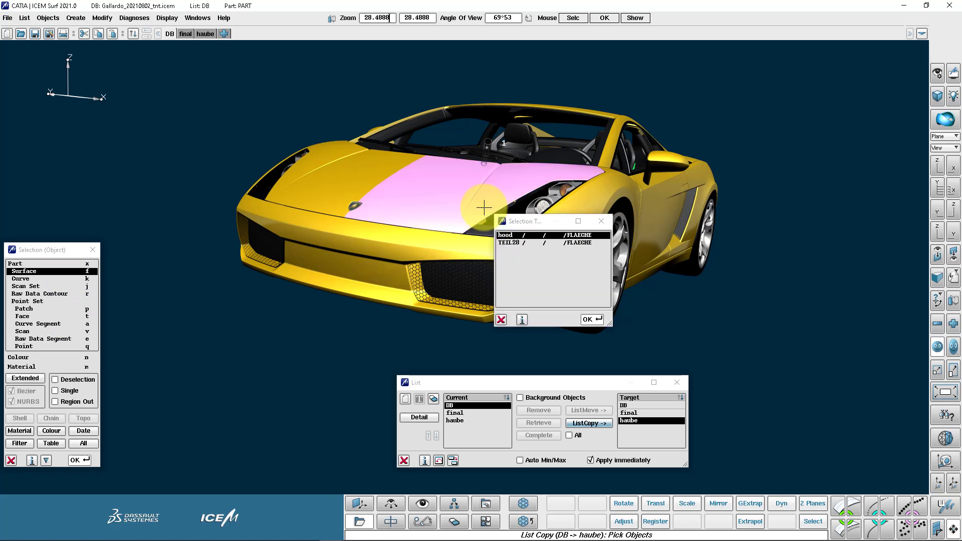
middle_click(387, 167)
left_click(385, 167)
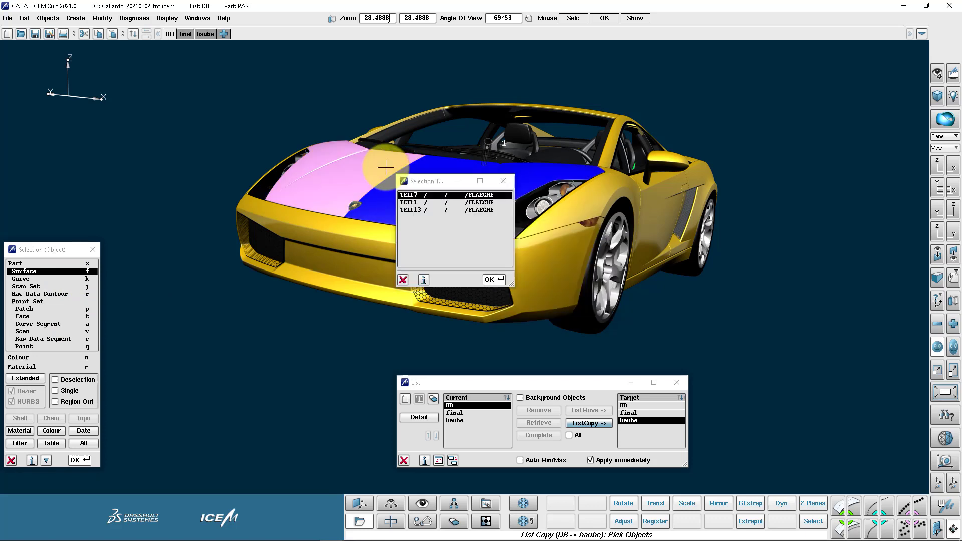
middle_click(386, 167)
middle_click(385, 167)
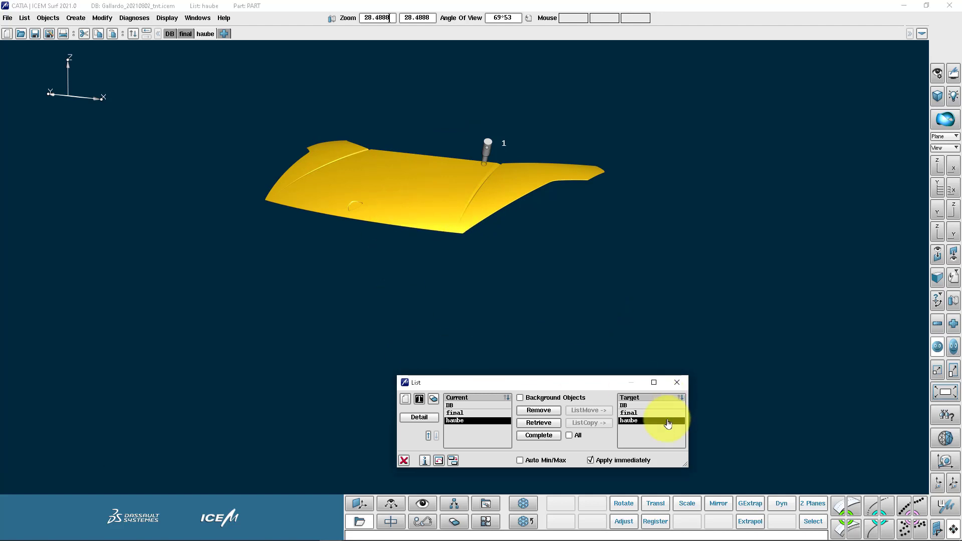
left_click(676, 382)
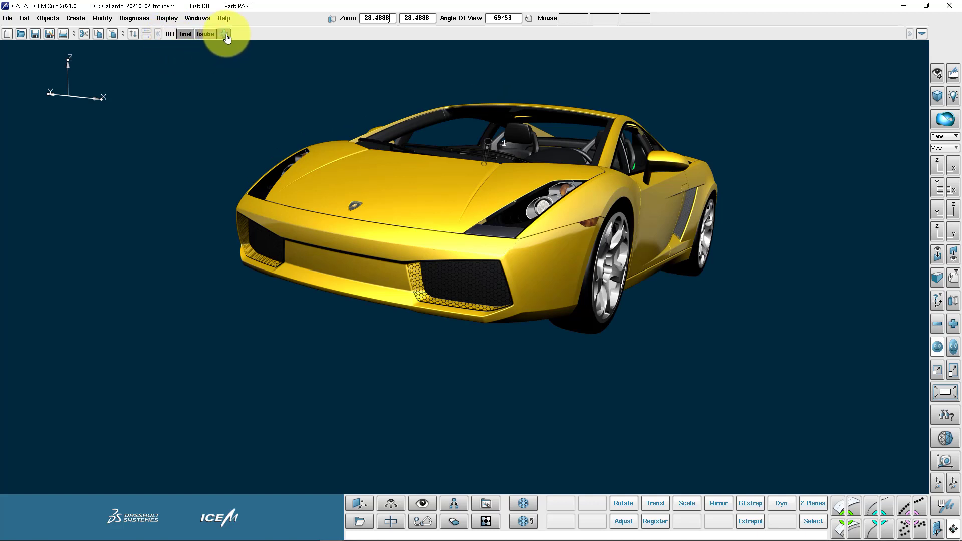
- Create a list named wheel and copy the car's wheels from the DB list into it
left_click(226, 35)
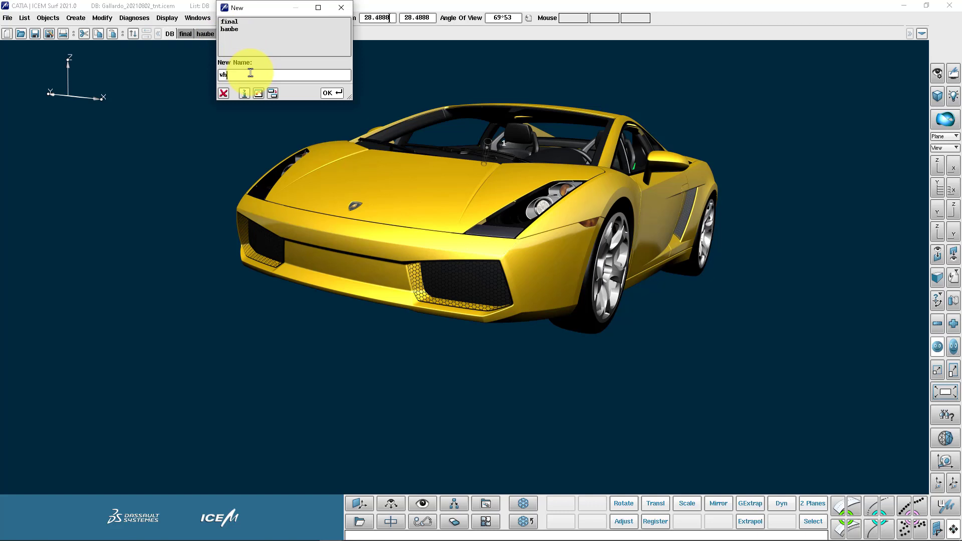
left_click(333, 93)
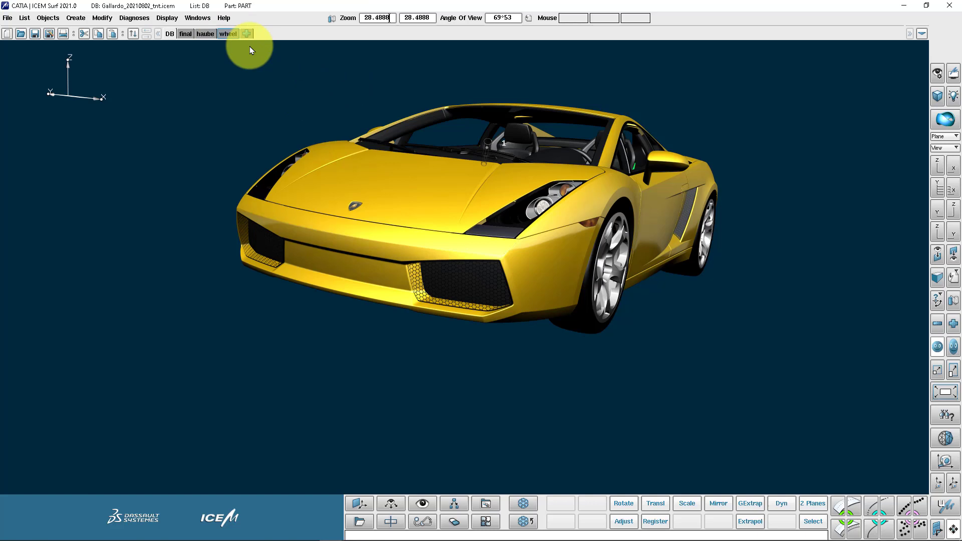
right_click(231, 34)
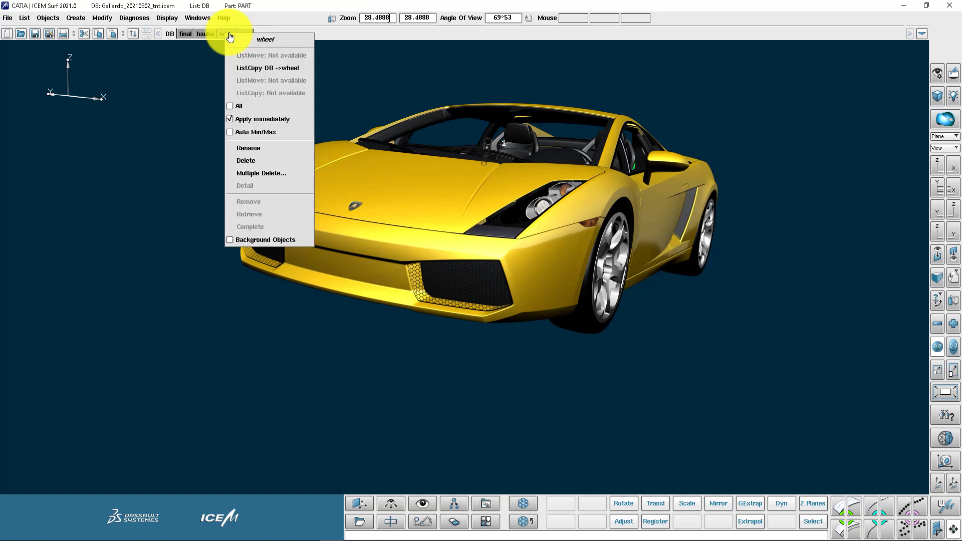
left_click(253, 69)
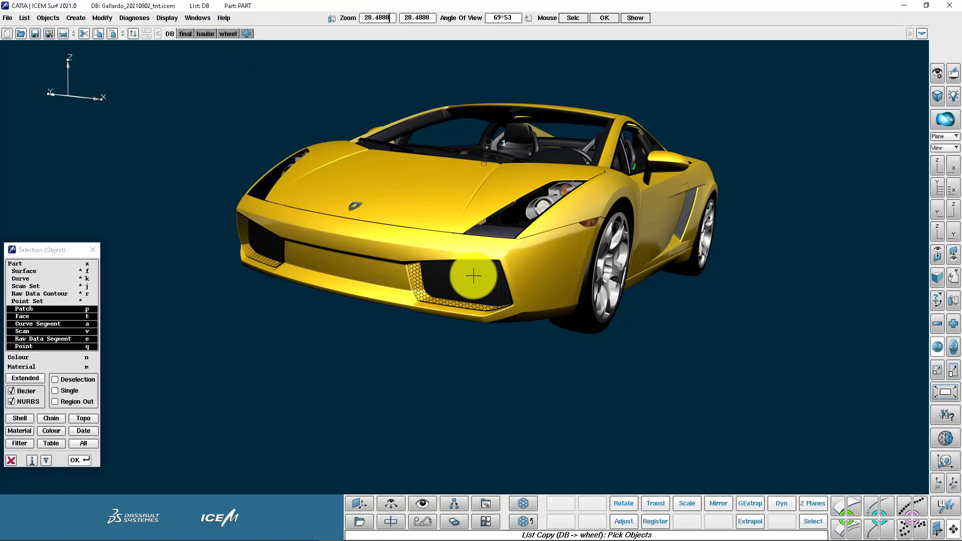
left_click(599, 322)
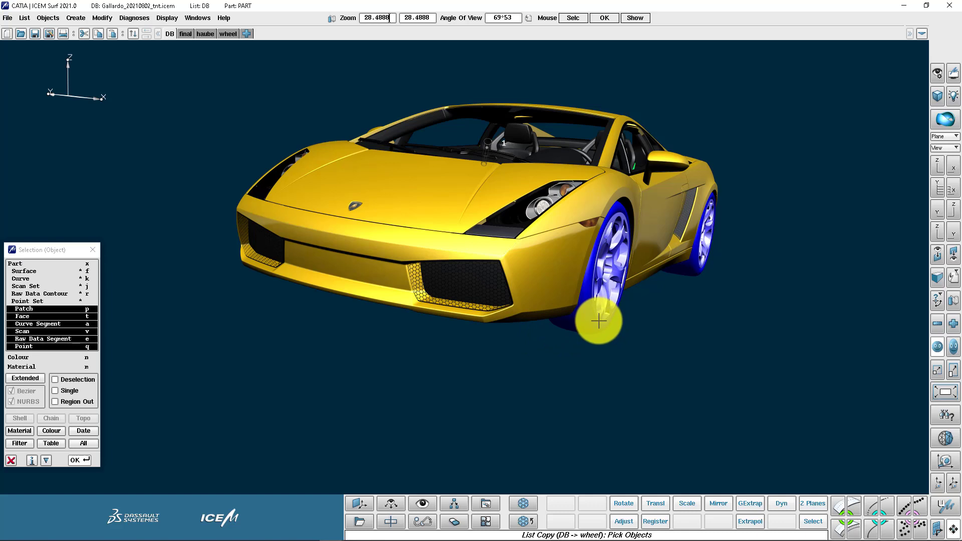
middle_click(598, 321)
left_click_drag(572, 284, 492, 282, "ctrl")
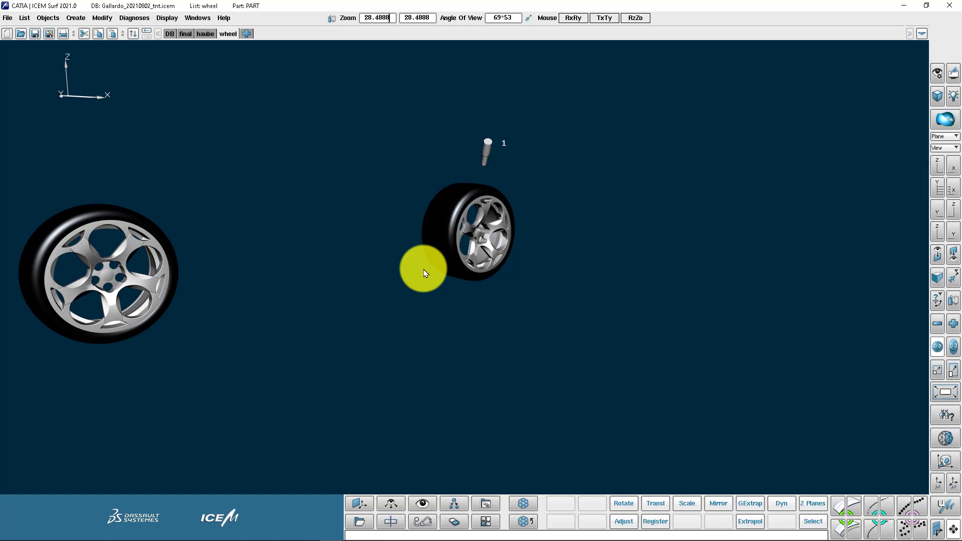
middle_click_drag(423, 273, 481, 277)
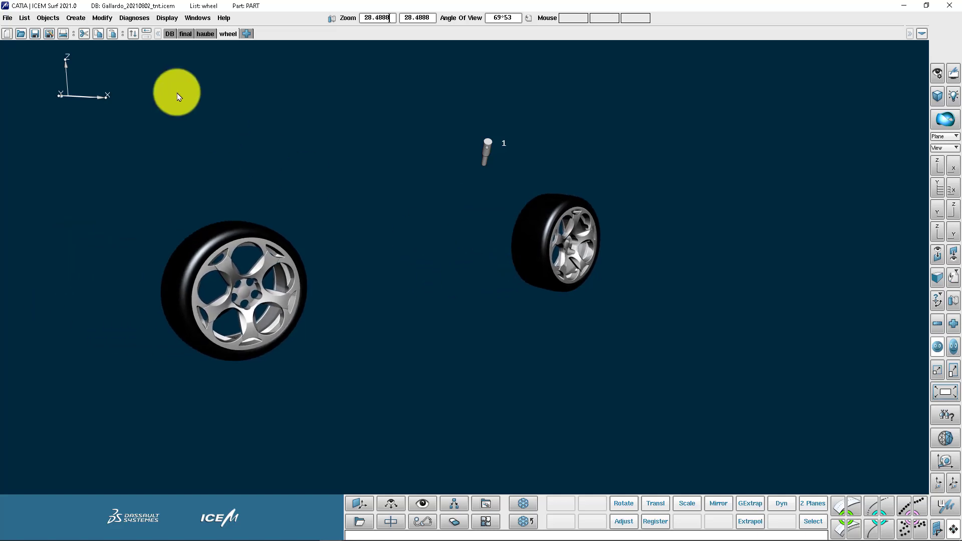
- Make a detail list from the wheel list containing only the picked patches of one rim spoke
right_click(231, 38)
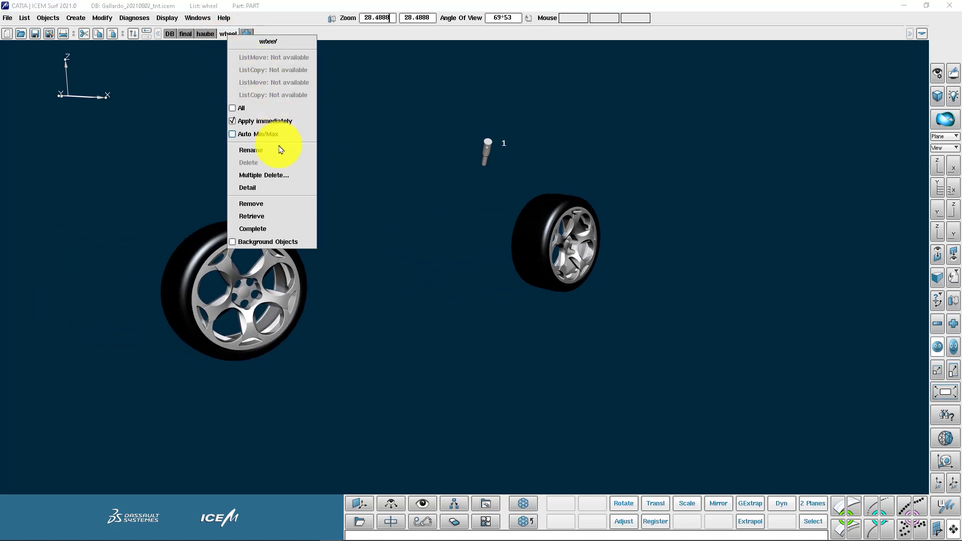
left_click(255, 189)
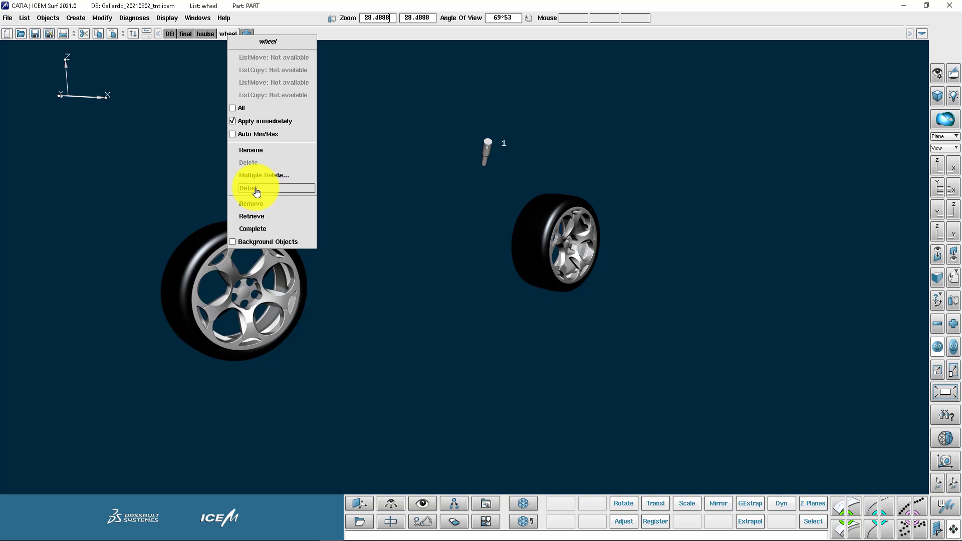
right_click_drag(242, 309, 244, 279)
scroll(244, 279, "up", 3)
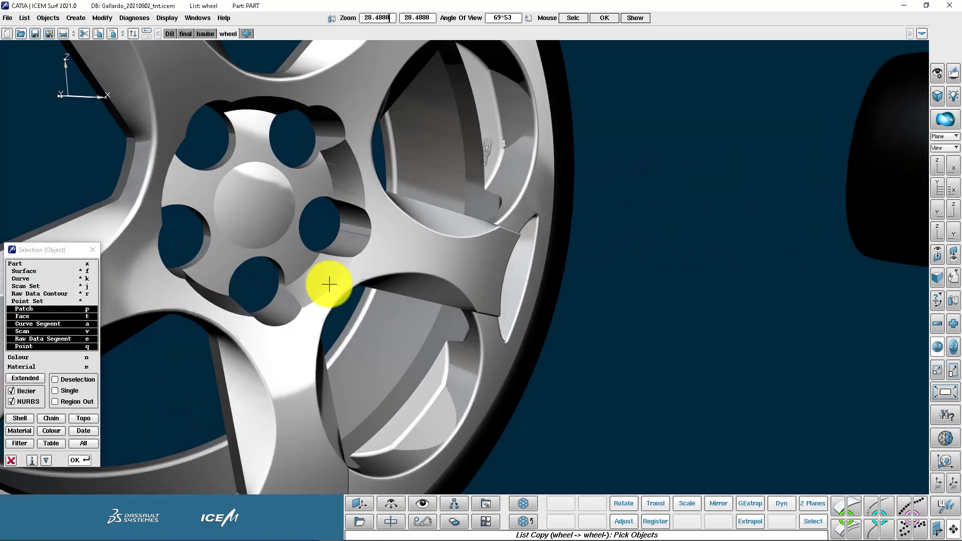
left_click(404, 257)
middle_click(420, 245)
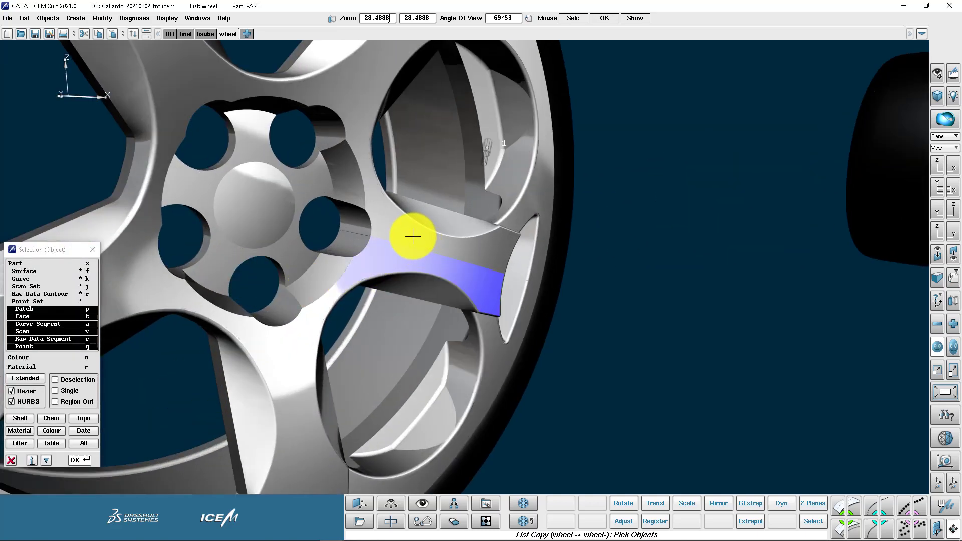
left_click(412, 236)
middle_click(412, 236)
middle_click(416, 272)
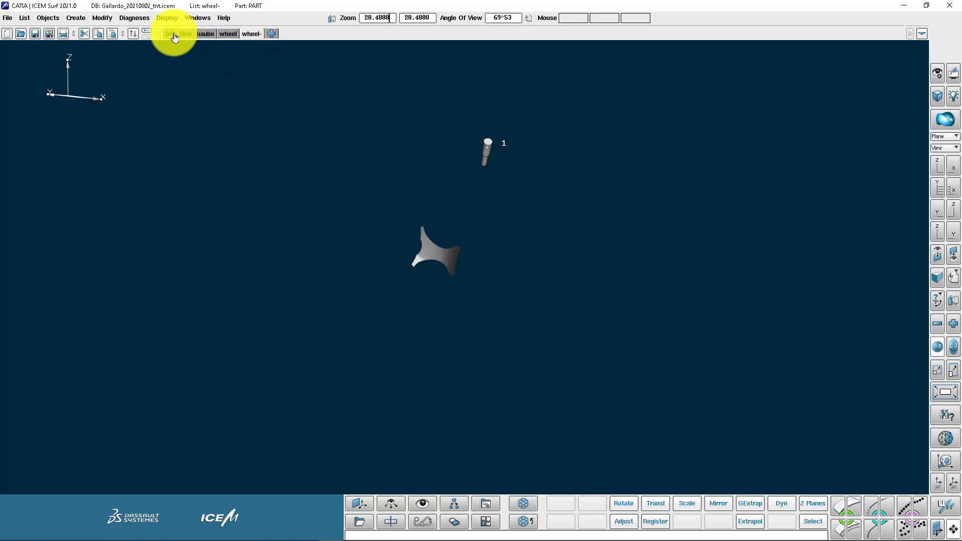
- Leave the detail list by showing the haube list, and return to the DB list with the full car
left_click(211, 38)
left_click(434, 262)
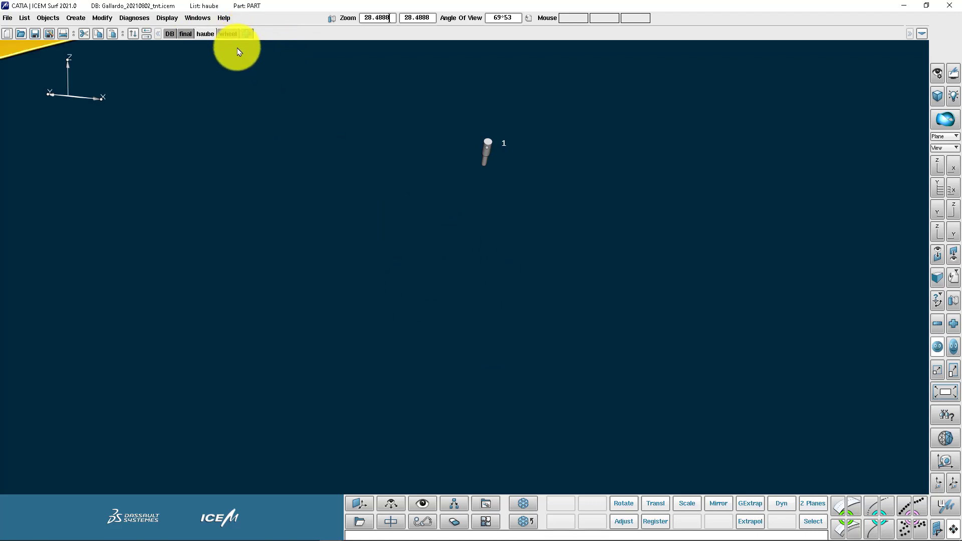
left_click(171, 36)
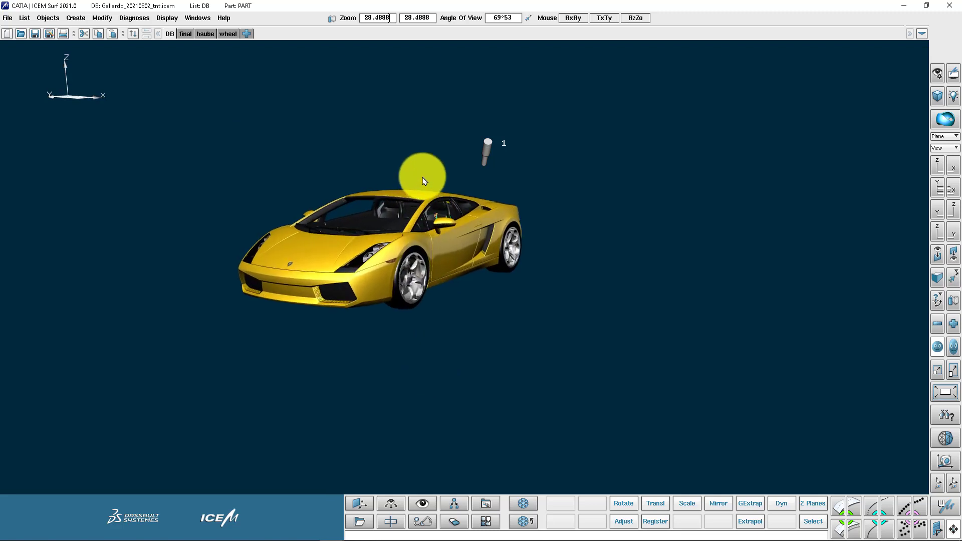
- Create a new object list named exterior
left_click(249, 35)
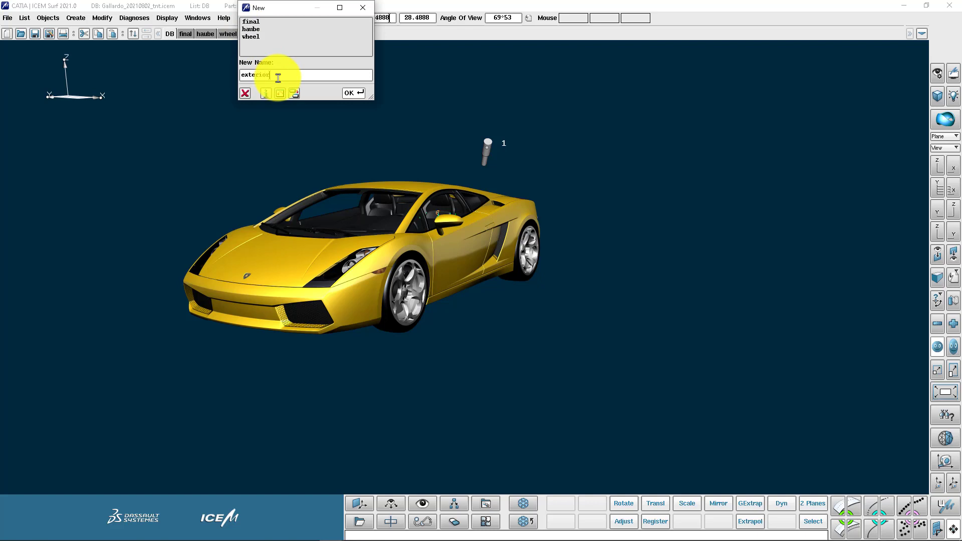
type("exterior")
left_click(353, 93)
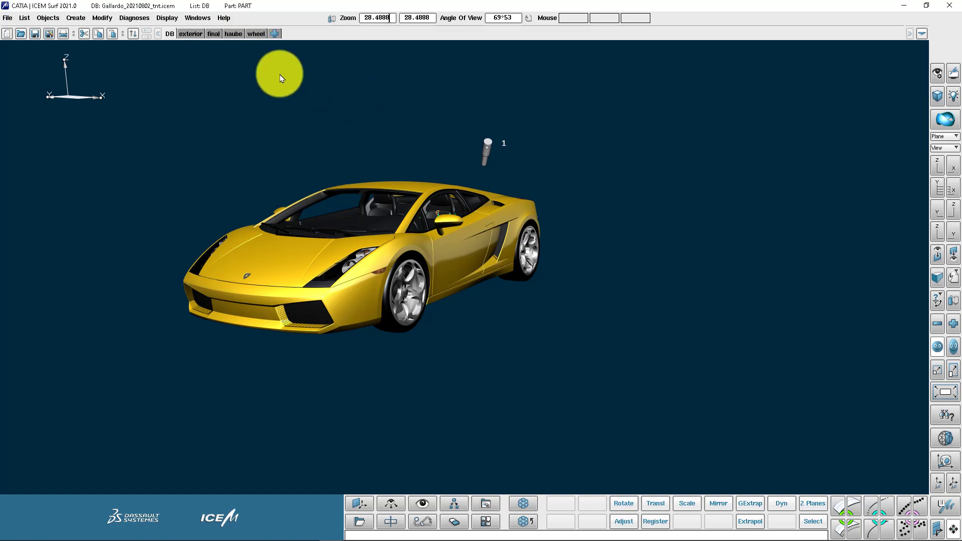
- Copy all the yellow body surfaces from the DB list into the exterior list
right_click(199, 35)
left_click(216, 71)
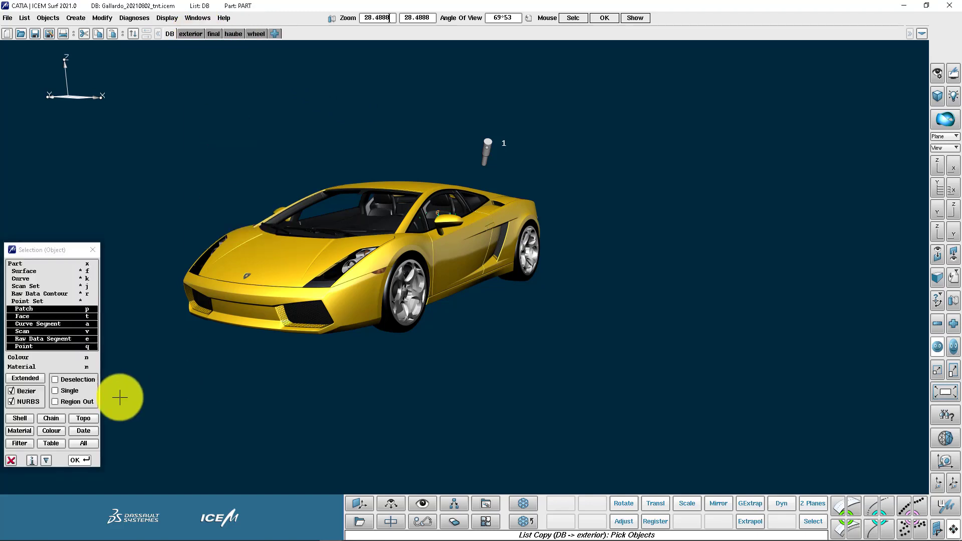
left_click(50, 378)
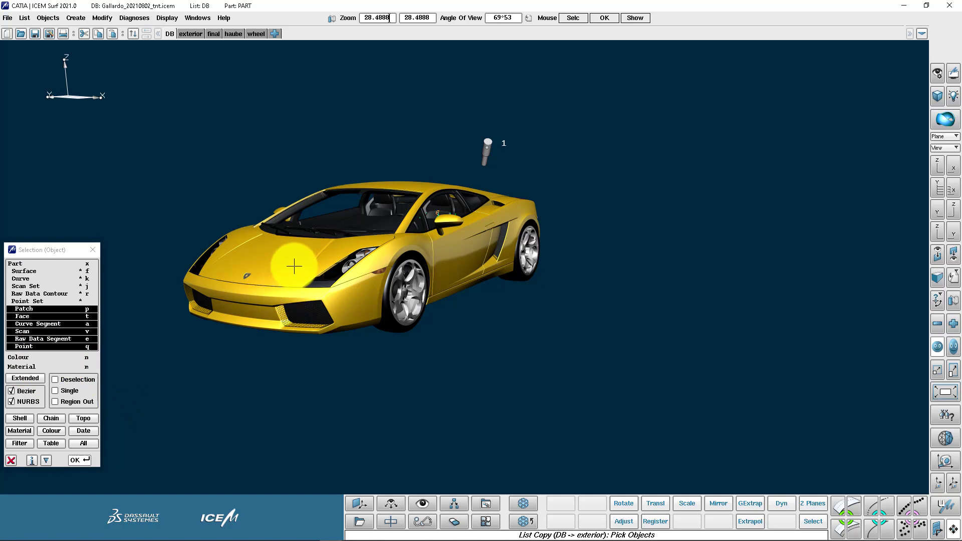
left_click(294, 266)
middle_click(294, 265)
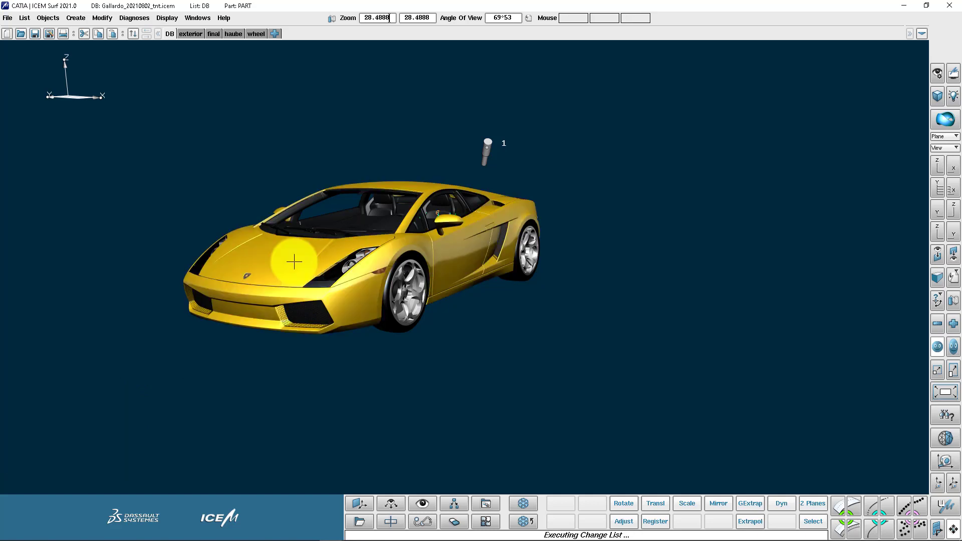
scroll(341, 256, "up", 5)
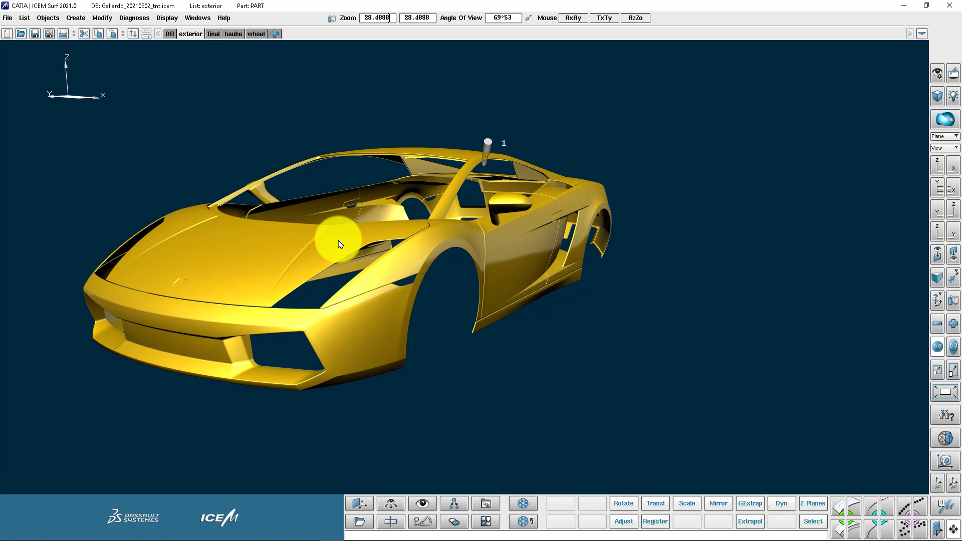
left_click_drag(406, 244, 399, 254, "ctrl+shift")
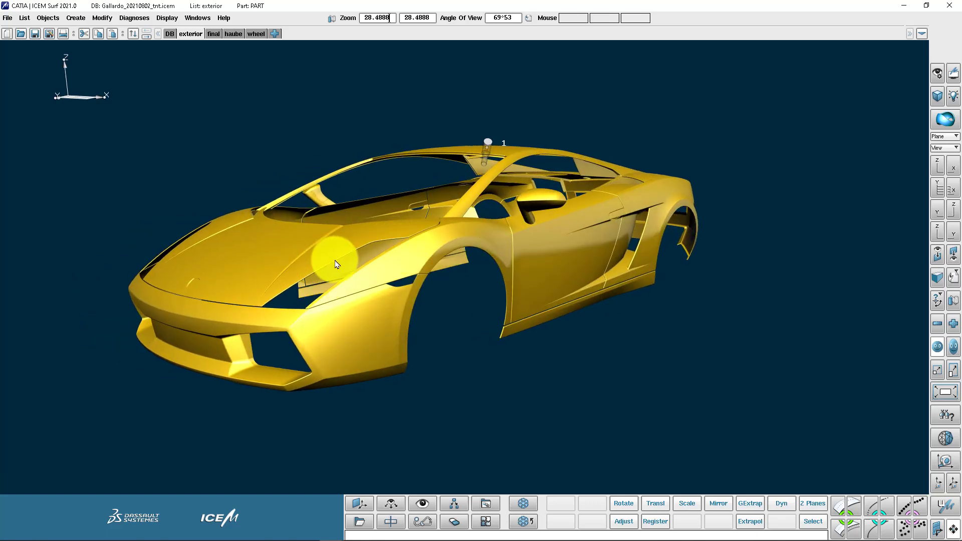
middle_click_drag(352, 242, 366, 160)
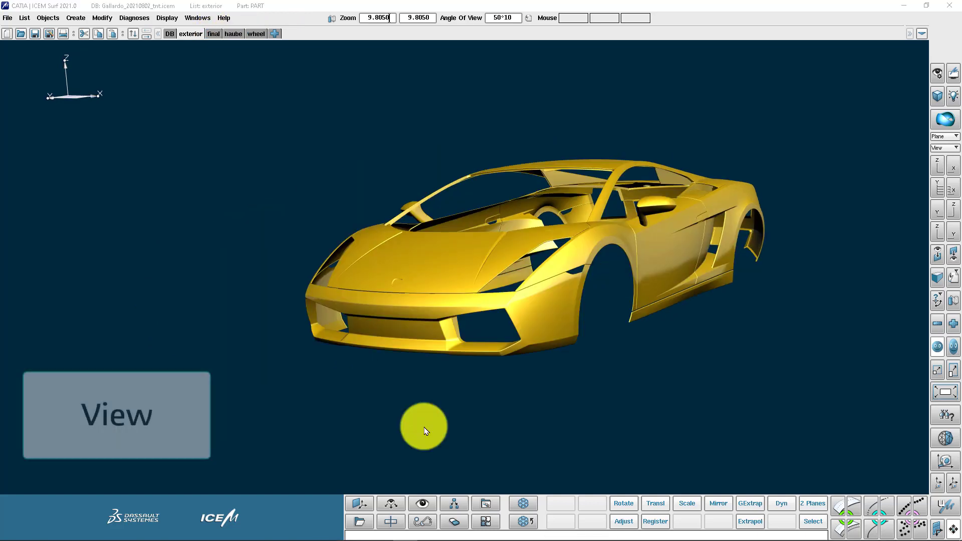
- Save a closer three-quarter front view of the car body as a named view called A
left_click(391, 503)
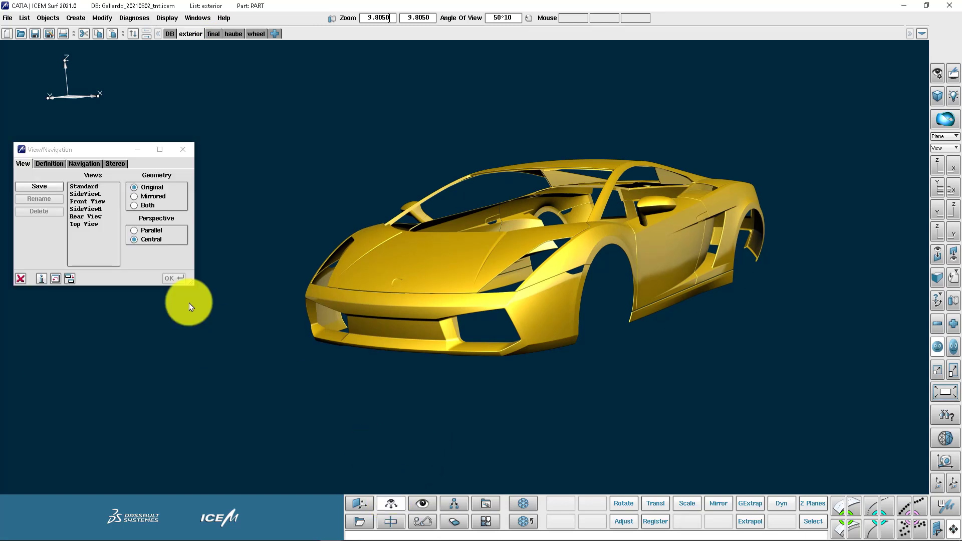
left_click_drag(627, 253, 636, 249)
right_click_drag(635, 245, 629, 227)
left_click_drag(616, 225, 626, 233)
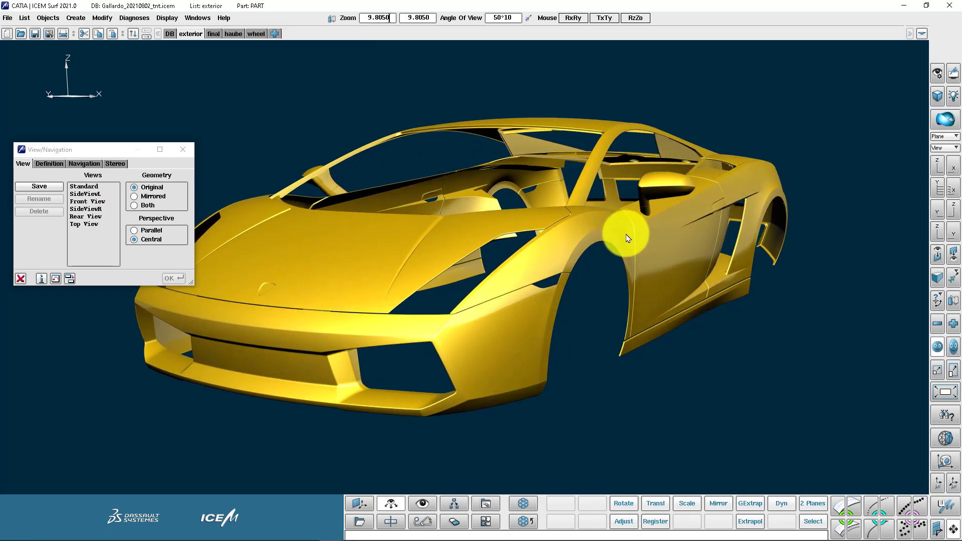
right_click_drag(627, 233, 626, 230)
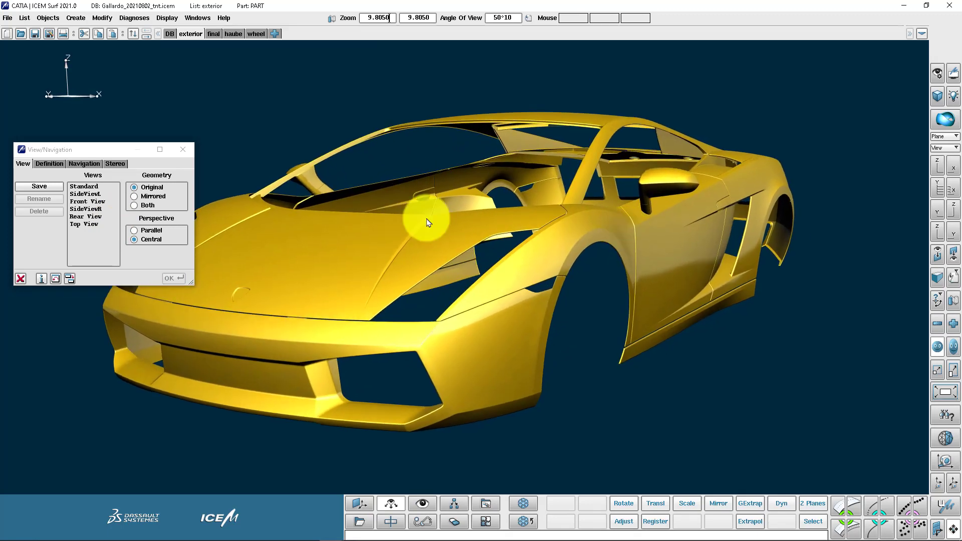
left_click(38, 187)
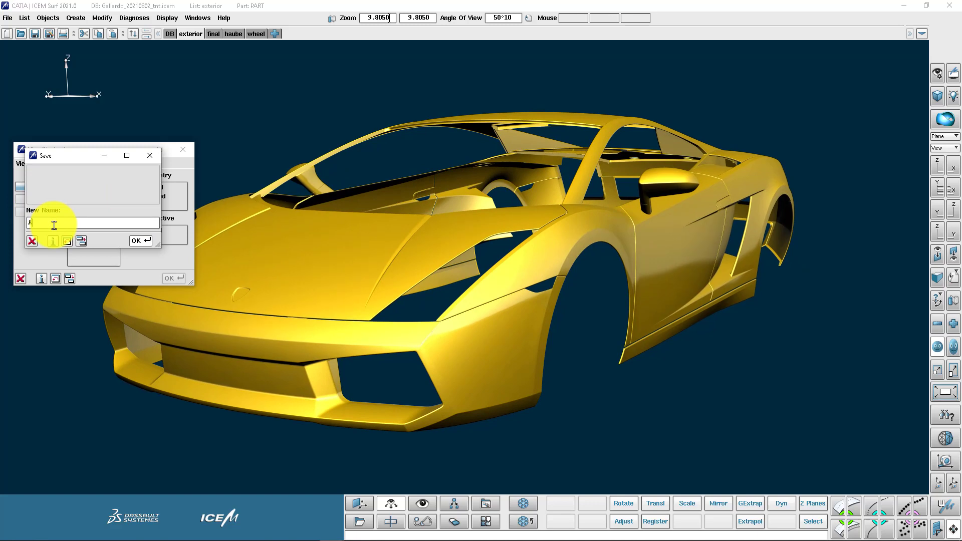
type("A")
left_click(140, 241)
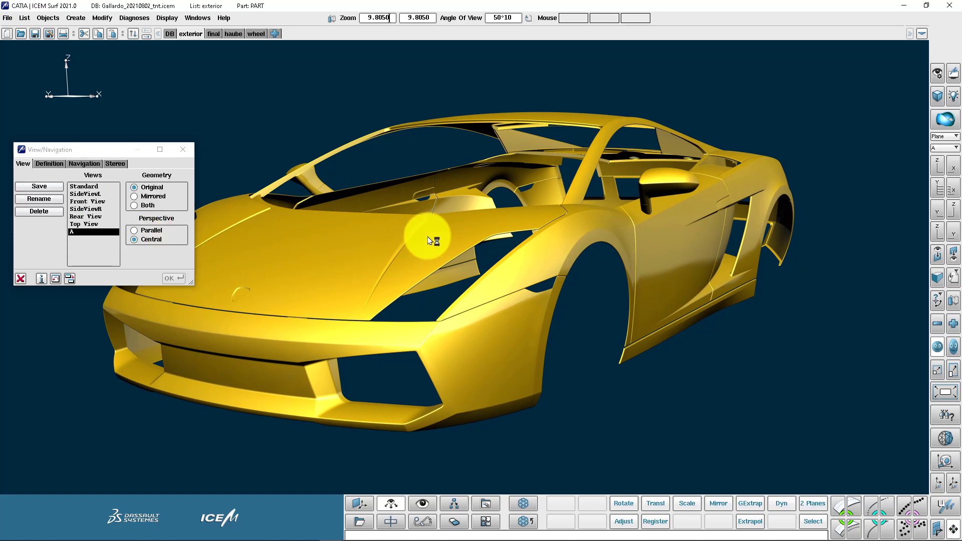
- Save a rear three-quarter view of the car body as a named view called B
right_click_drag(618, 212, 648, 162)
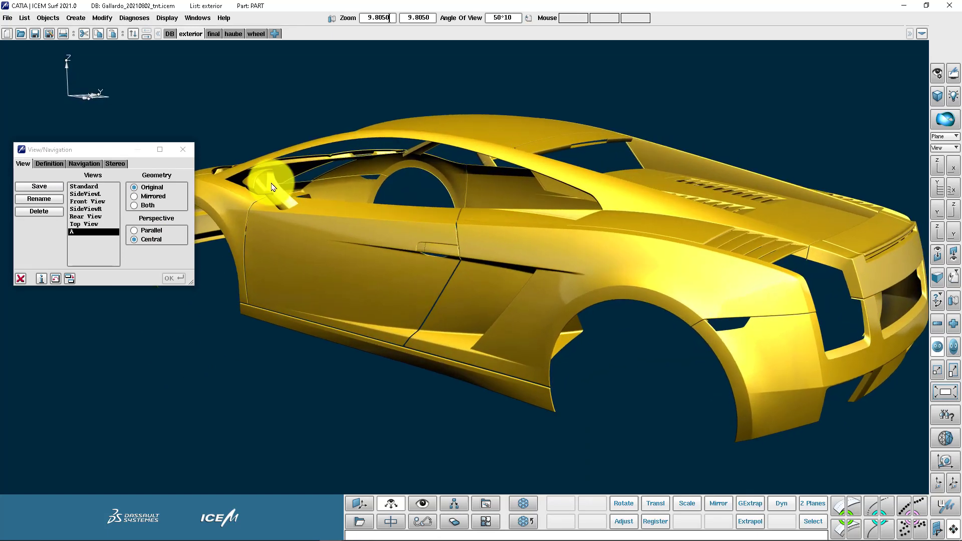
right_click_drag(592, 262, 594, 268, "ctrl+shift")
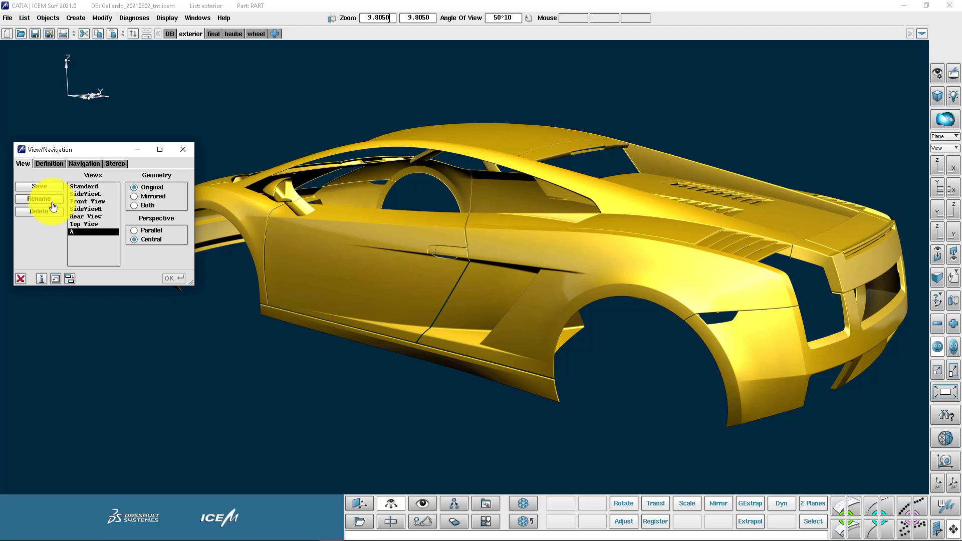
left_click(44, 190)
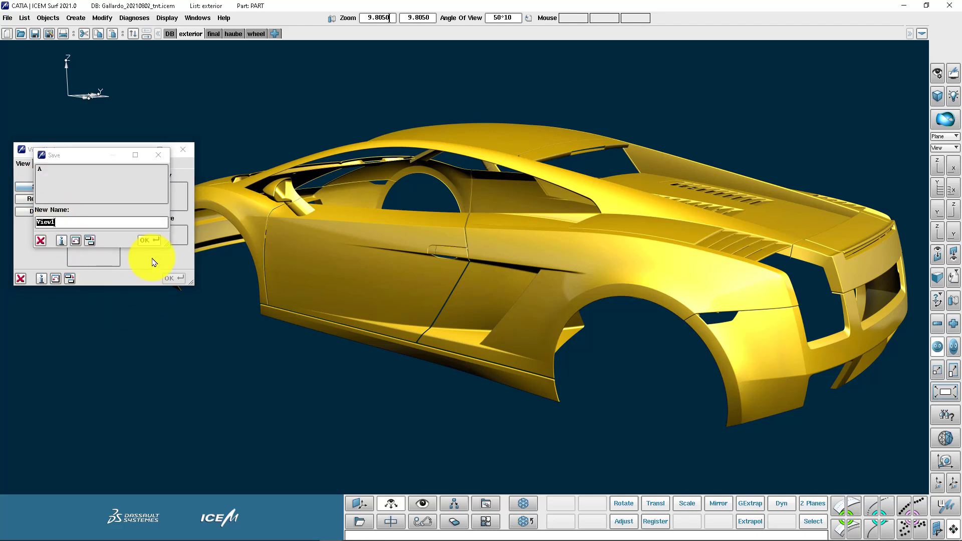
type("B")
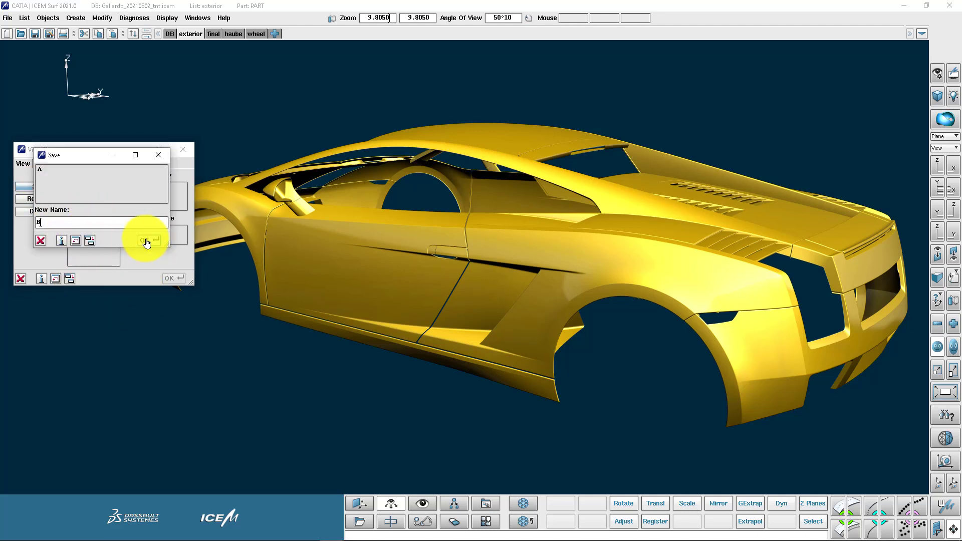
left_click(146, 240)
- Recall the saved views A and B alternately, ending on A, and close the view management dialog
left_click(80, 232)
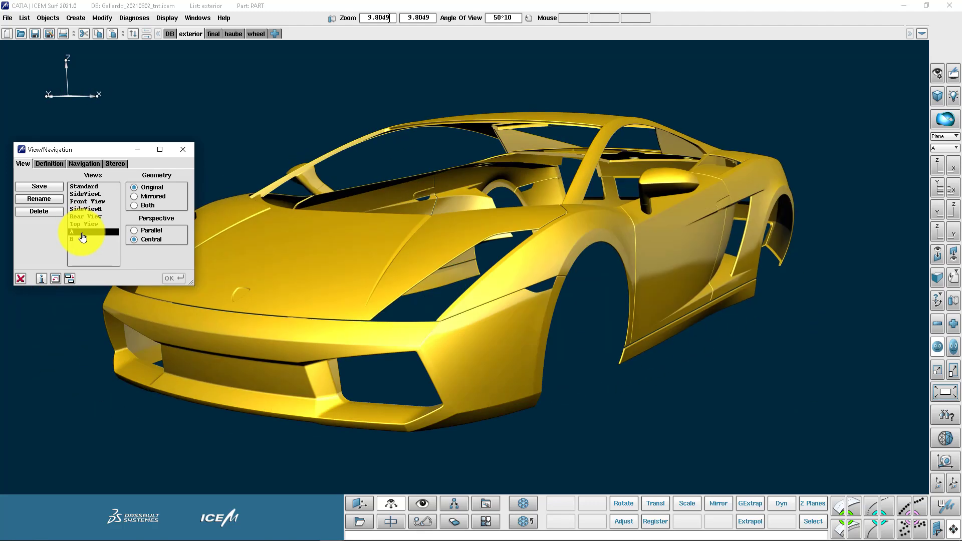
left_click(83, 239)
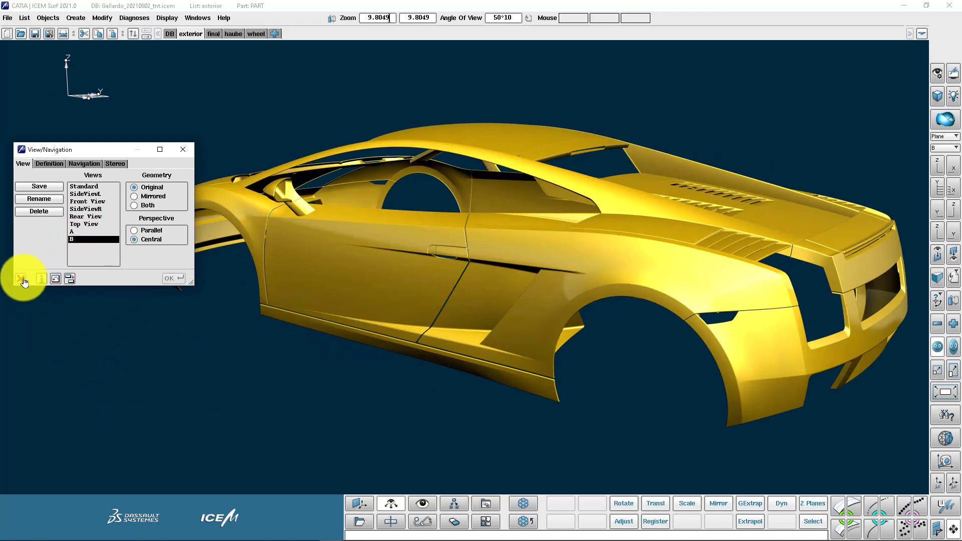
left_click(83, 232)
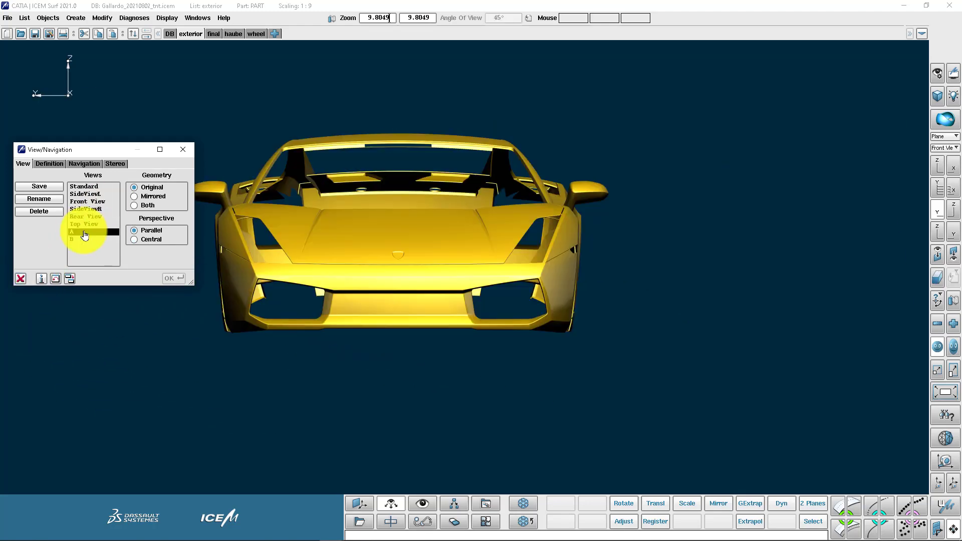
left_click(84, 235)
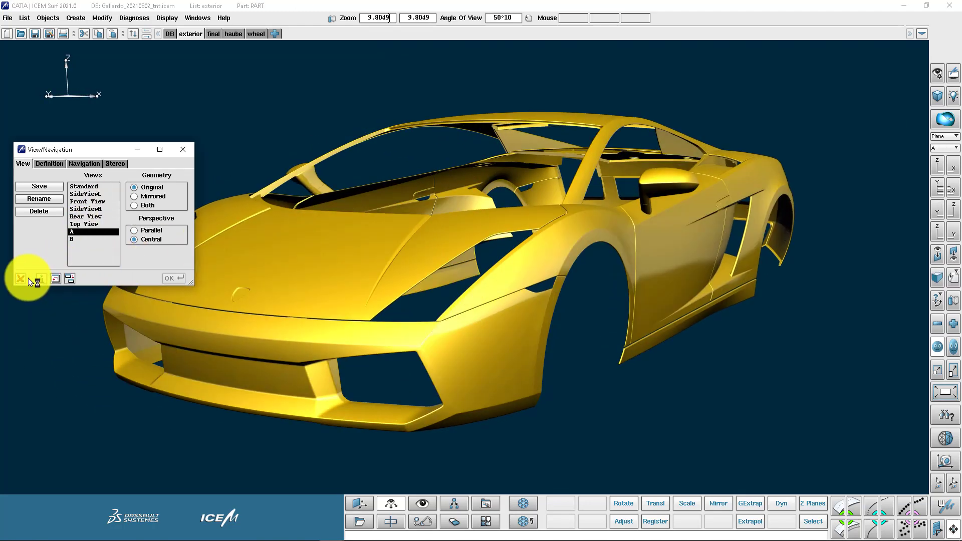
left_click(25, 277)
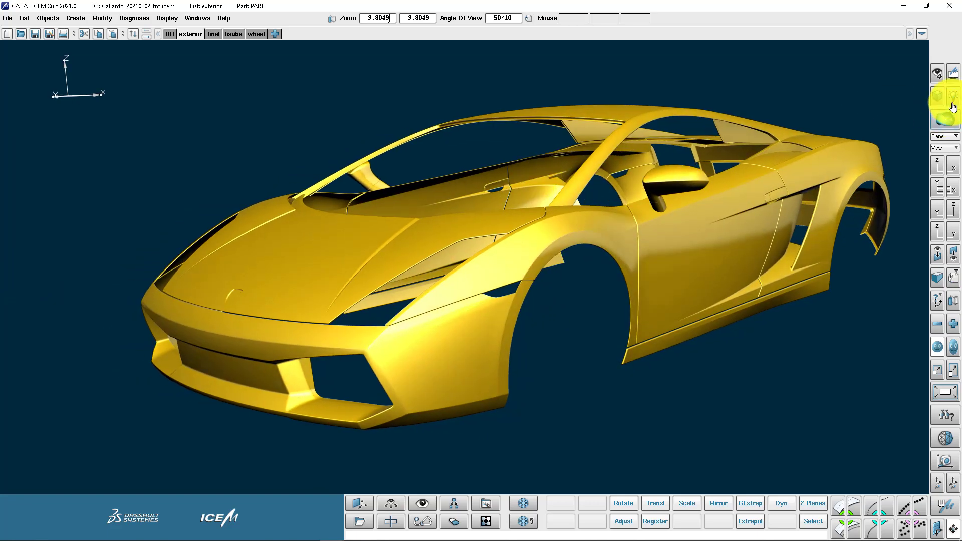
- Recall saved view B and return to saved view A using the quick view selection
left_click(948, 148)
left_click(943, 187)
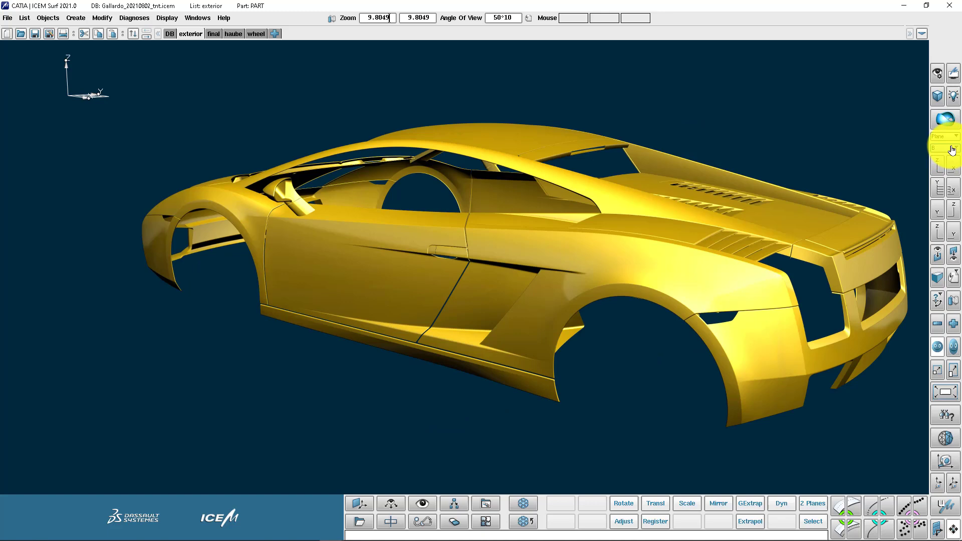
left_click(950, 147)
left_click(945, 136)
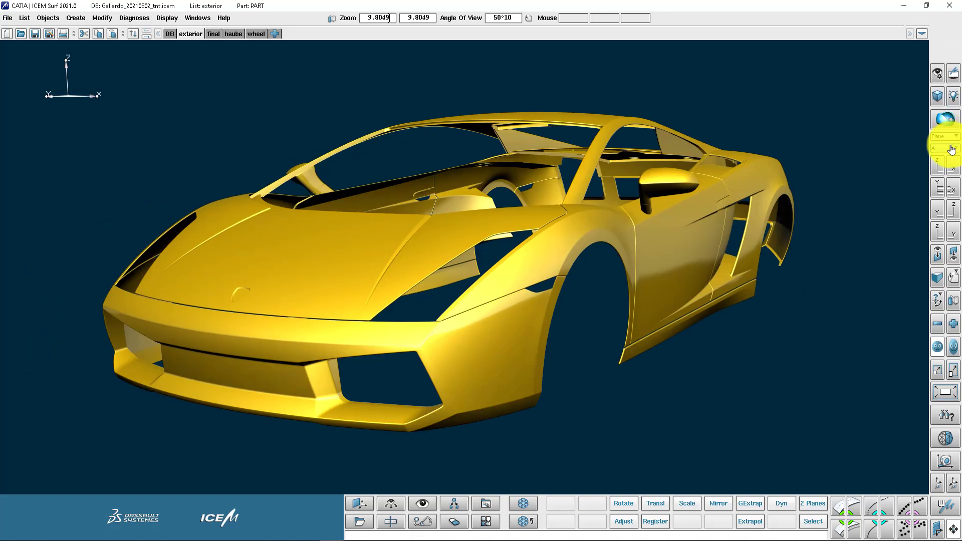
left_click(948, 148)
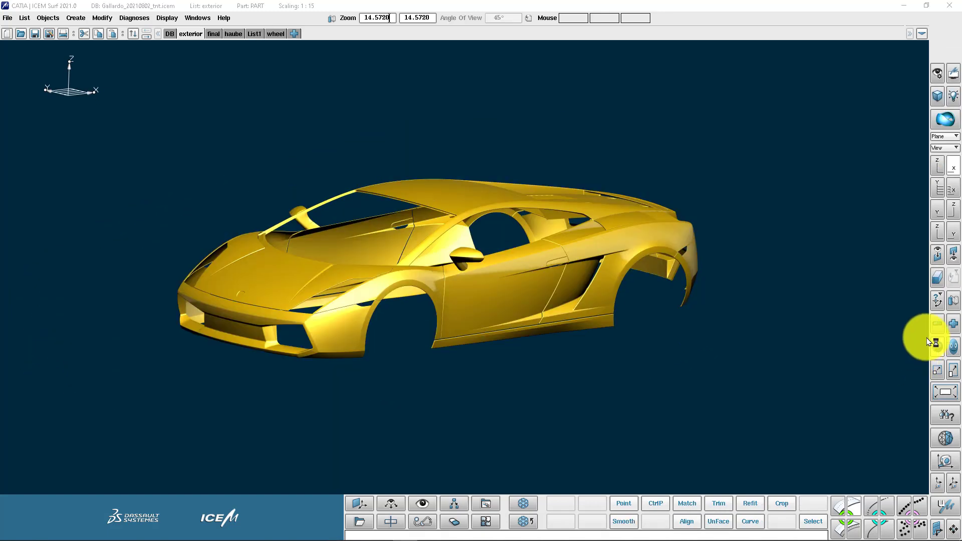
- Look at the car in the standard left side, top, front and rear views
left_click(936, 166)
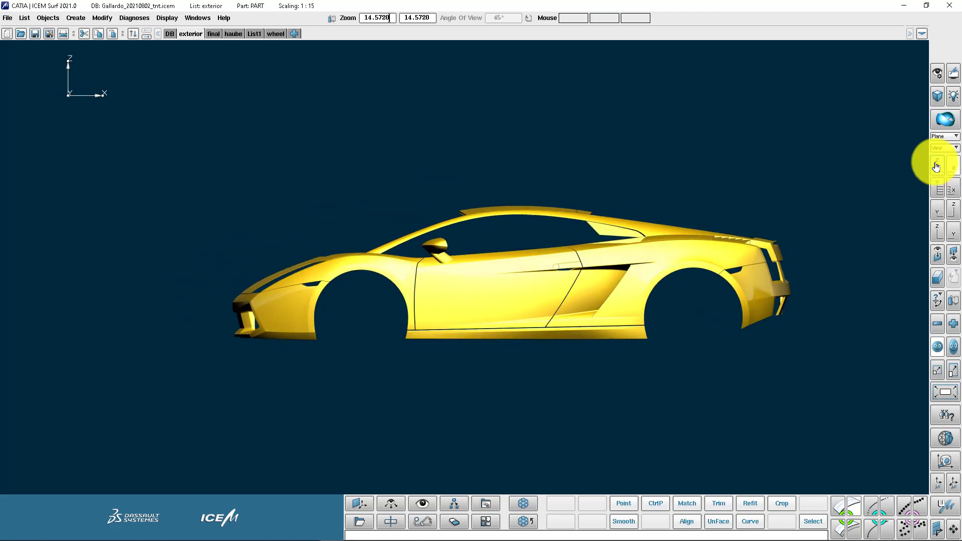
left_click(938, 187)
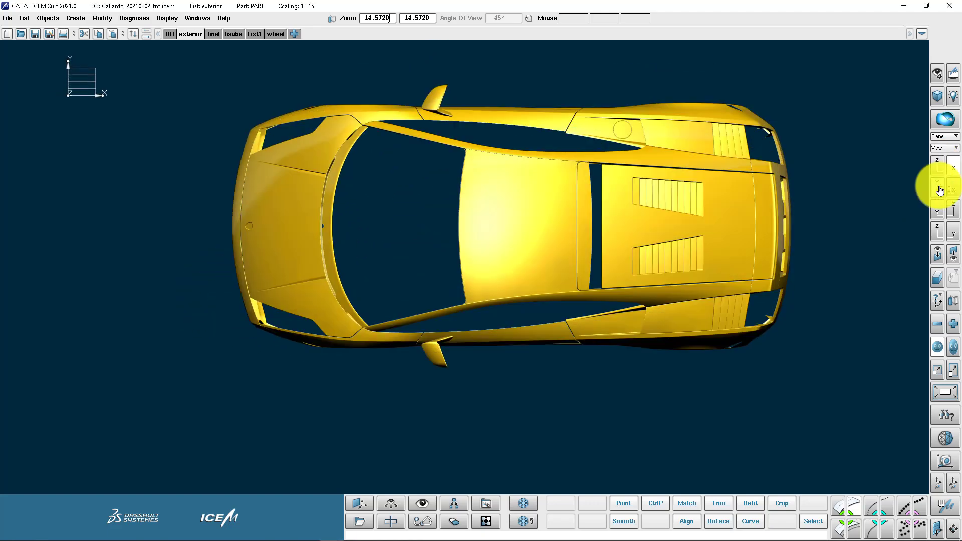
left_click(937, 213)
left_click(938, 230)
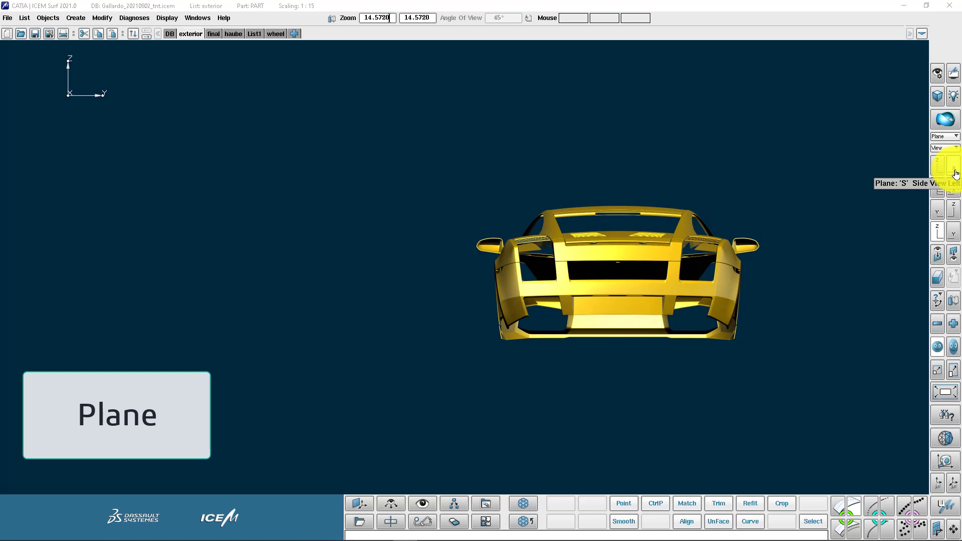
- Turn on the plane display and reorient the working plane to the top view, ending with the rear view orientation
left_click(938, 74)
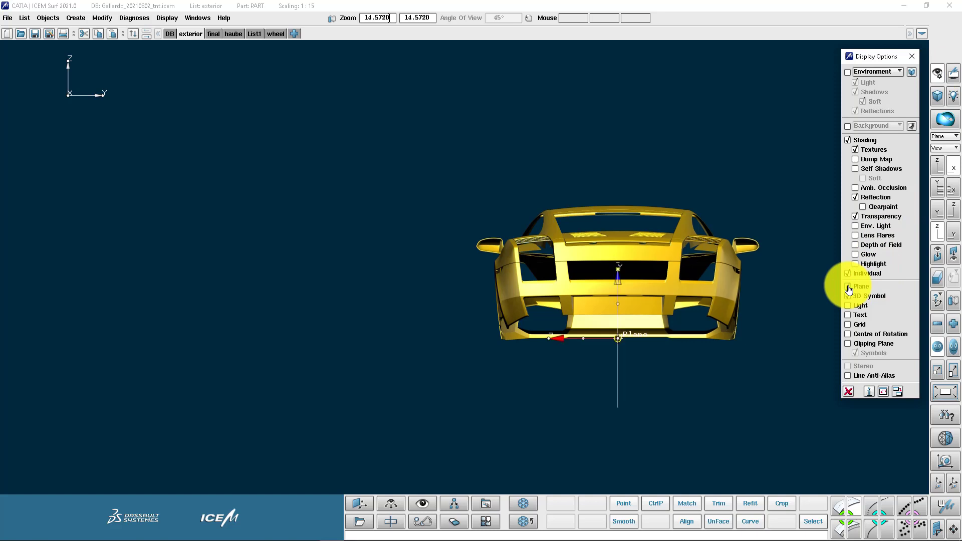
left_click(849, 391)
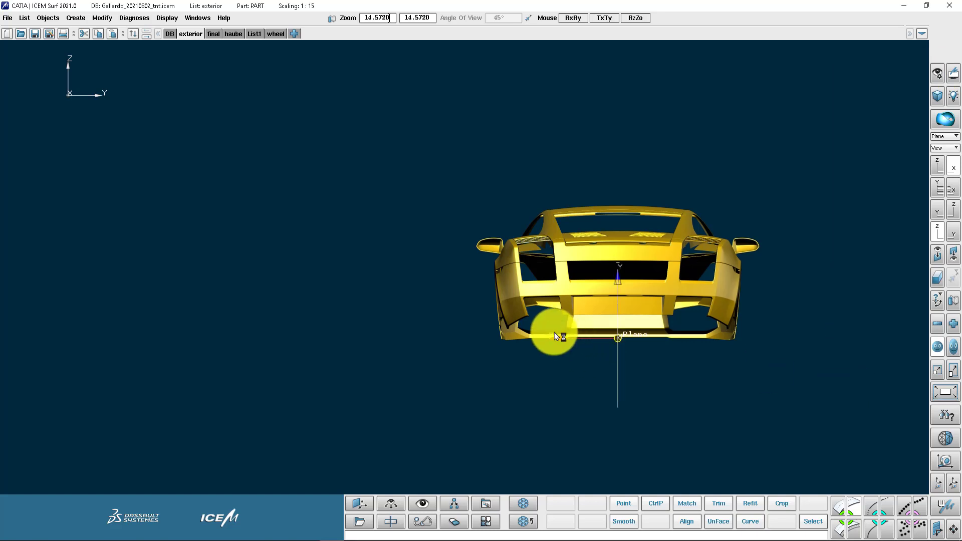
left_click_drag(551, 332, 571, 314)
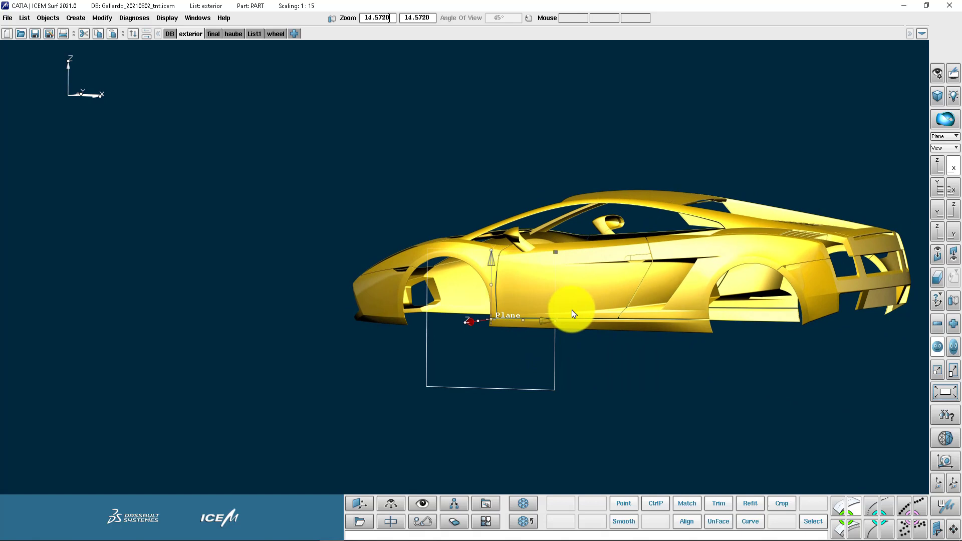
left_click(954, 188)
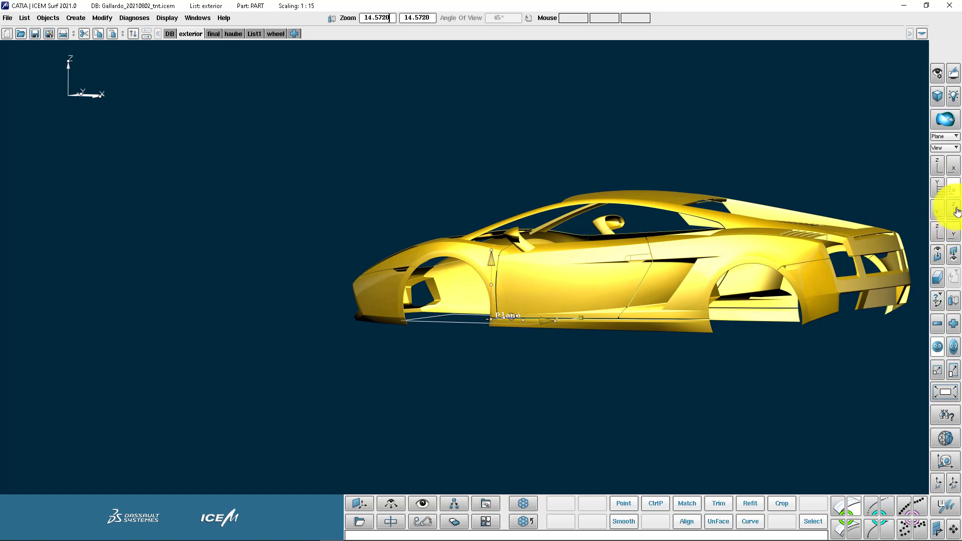
left_click(954, 234)
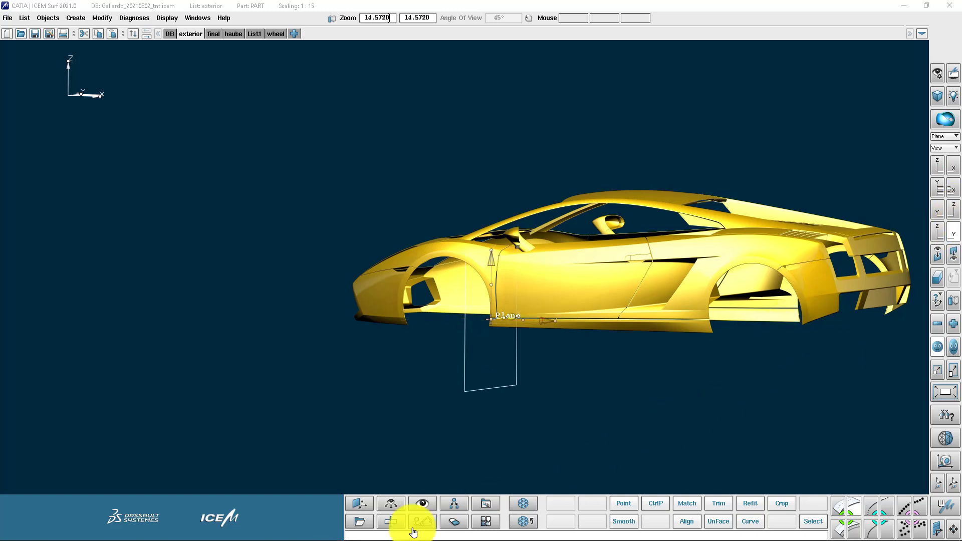
- With the plane definition open, move the working plane freely below the car's door sill and tilt it
left_click(360, 503)
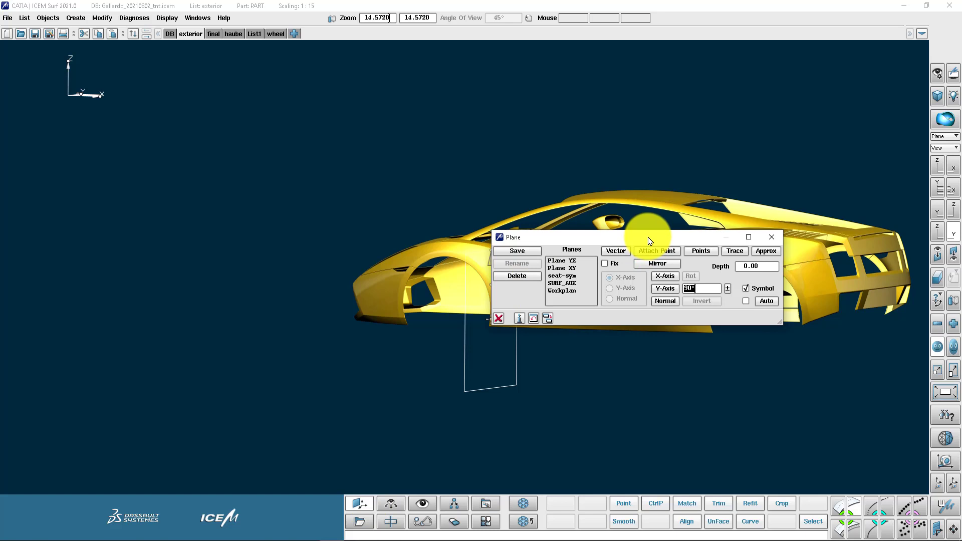
left_click_drag(650, 240, 238, 312)
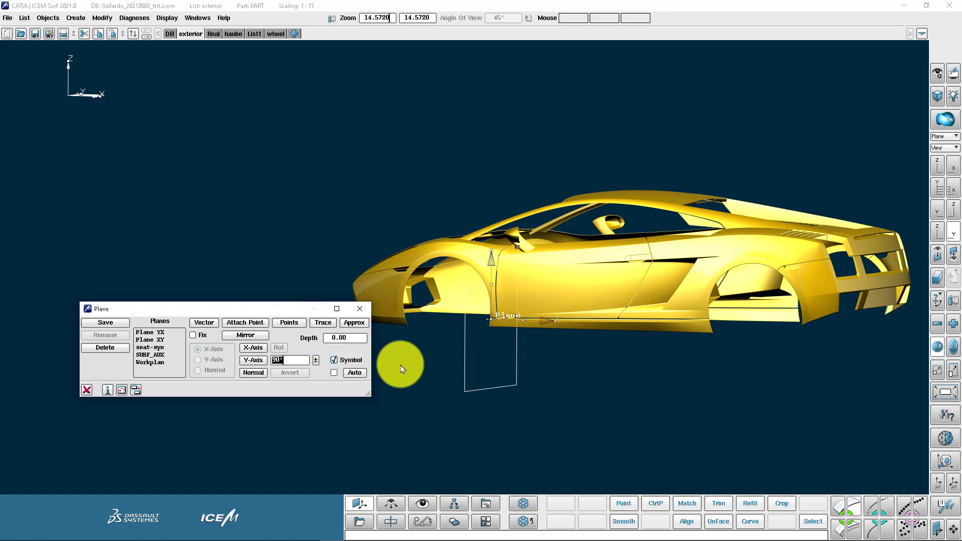
left_click_drag(526, 275, 612, 266, "ctrl")
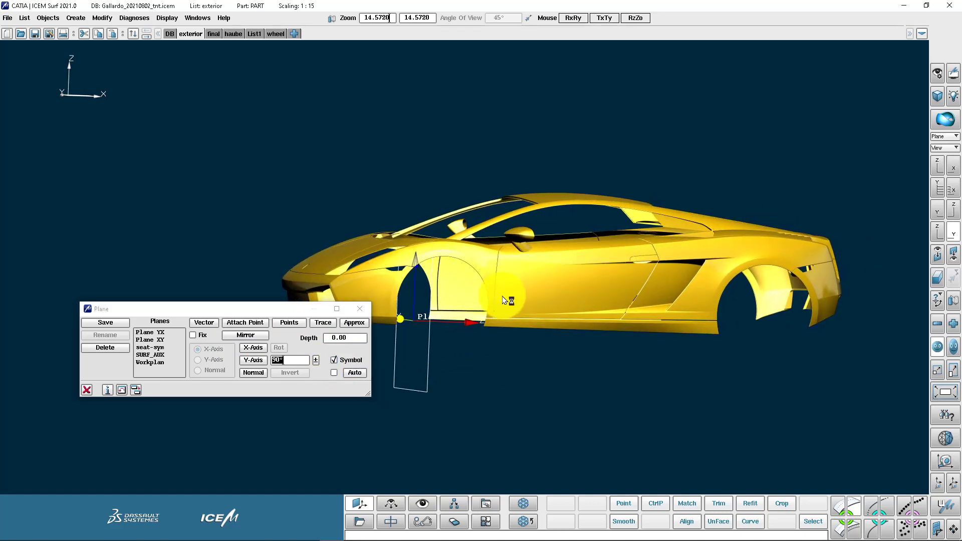
middle_click_drag(502, 296, 533, 247, "ctrl")
left_click_drag(449, 274, 598, 383)
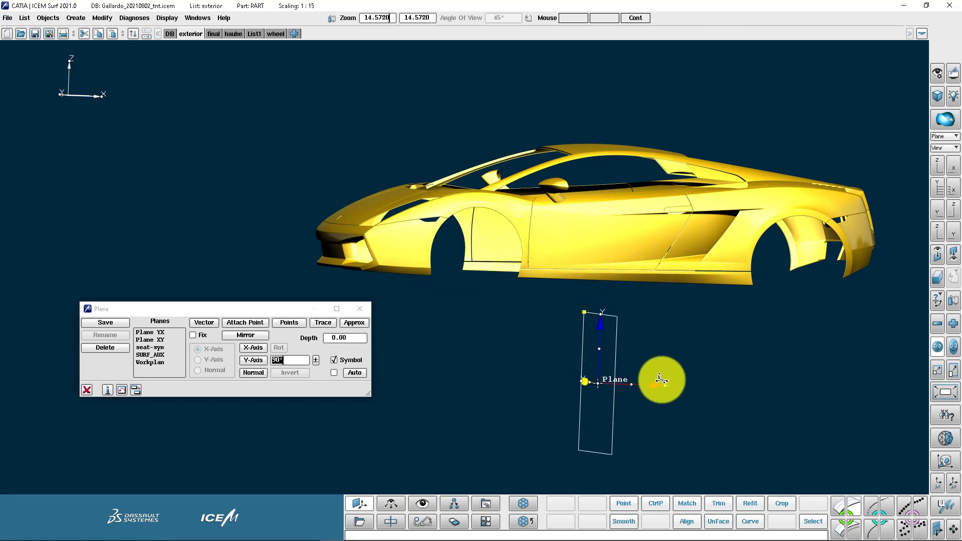
left_click_drag(667, 385, 683, 344)
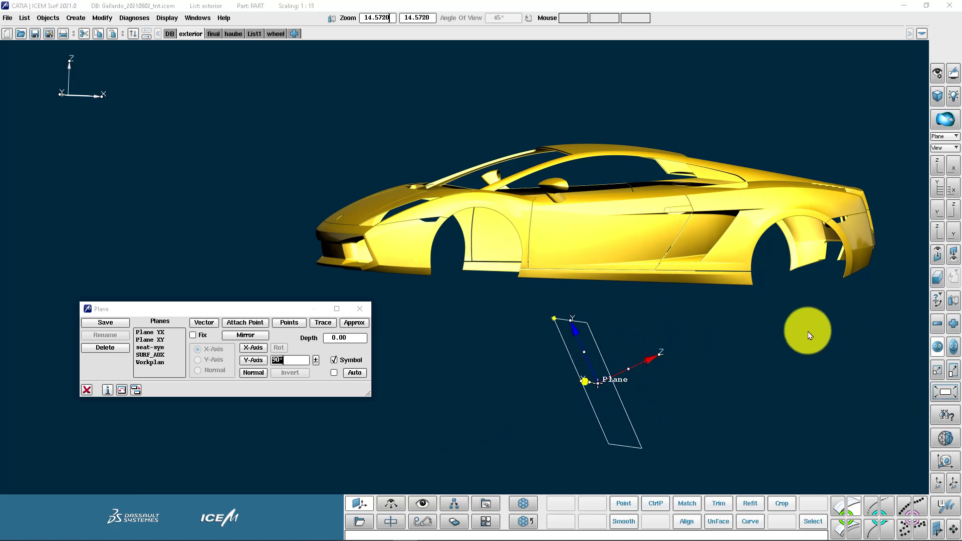
- Save the tilted plane as Plane1, and check it by switching to the seat-sym plane and back to Plane1
left_click(107, 324)
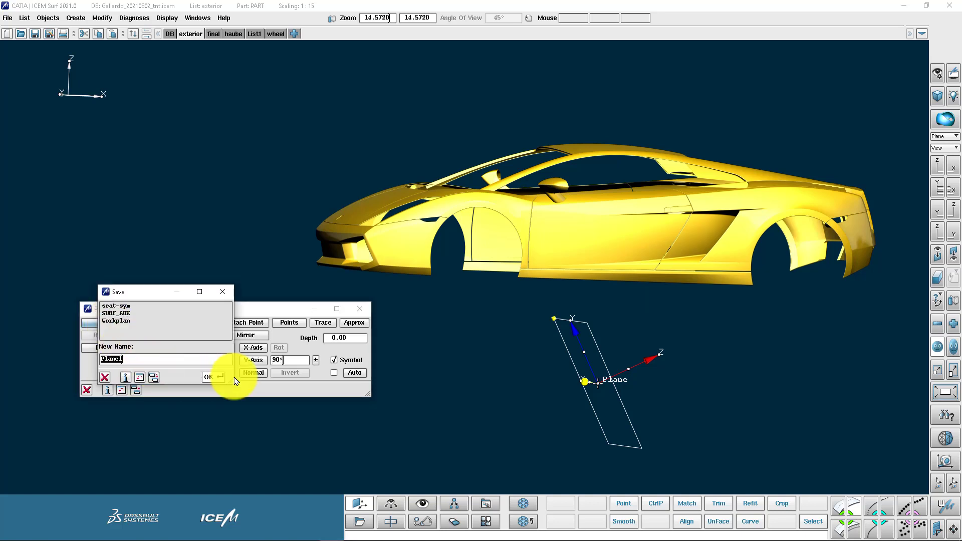
left_click(209, 376)
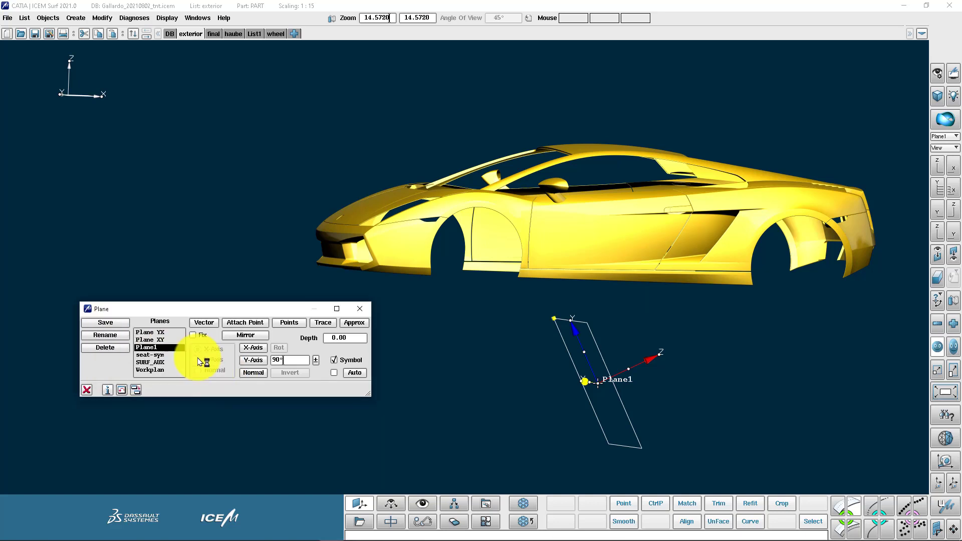
left_click(150, 356)
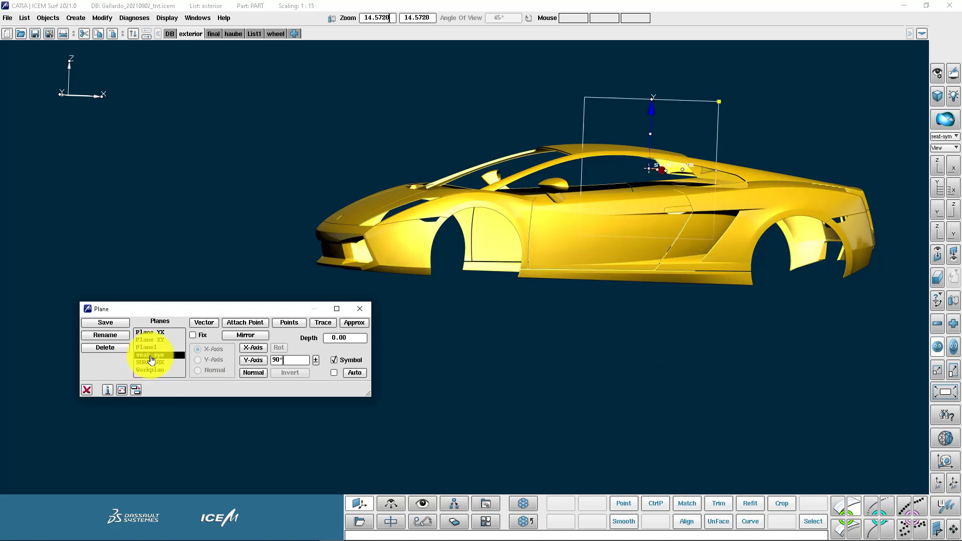
left_click(153, 348)
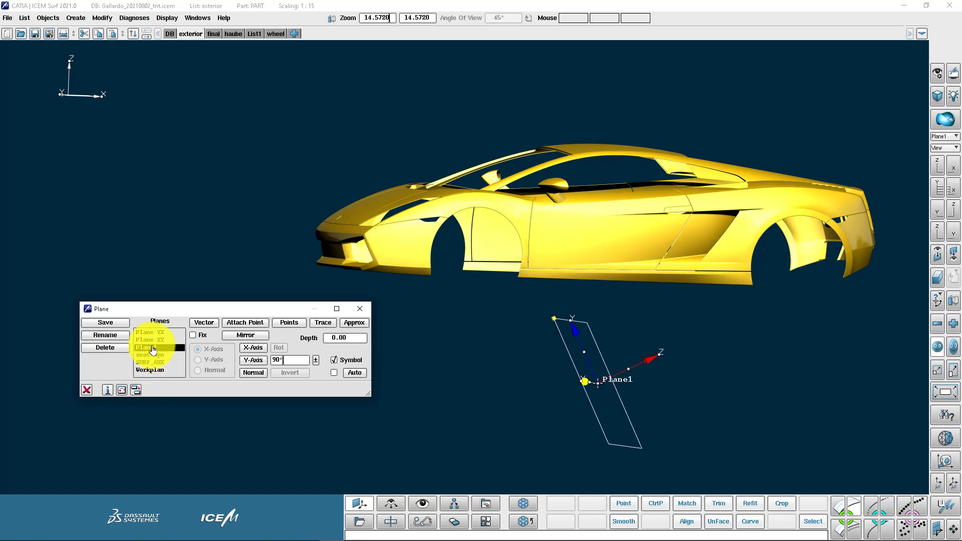
left_click(422, 316)
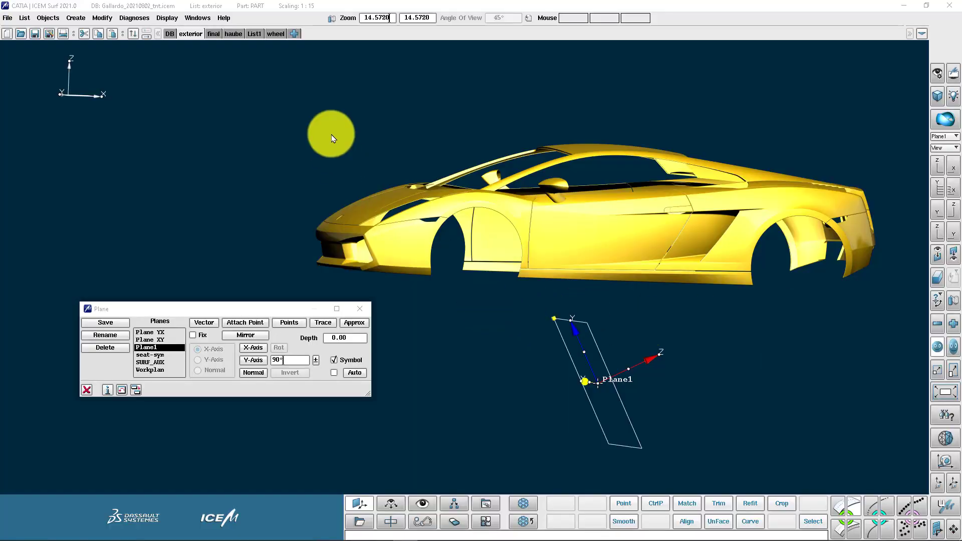
- Show List1 and use a Normal/Tangent vector to place the plane on the green surface near its curve-side edge
left_click(255, 34)
left_click_drag(554, 313, 602, 237, "ctrl+shift")
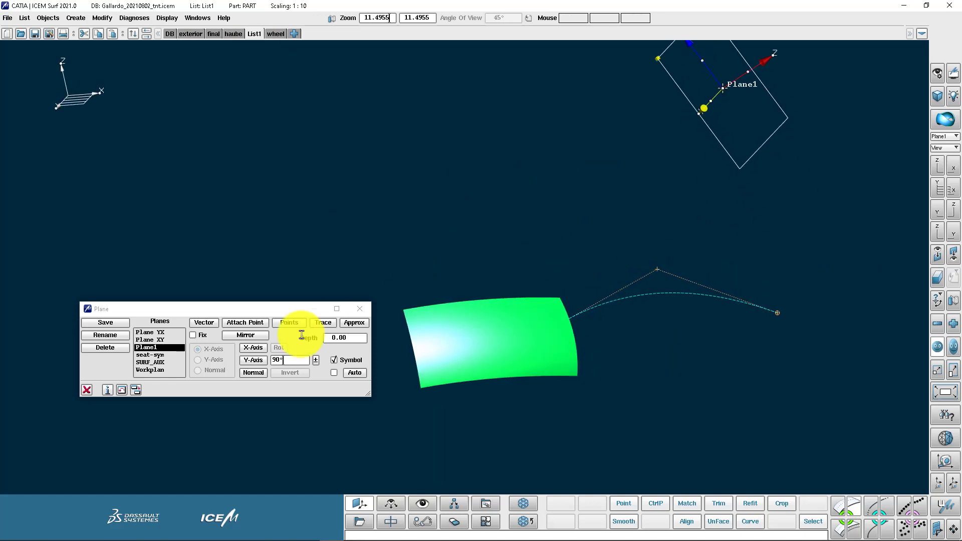
left_click(205, 323)
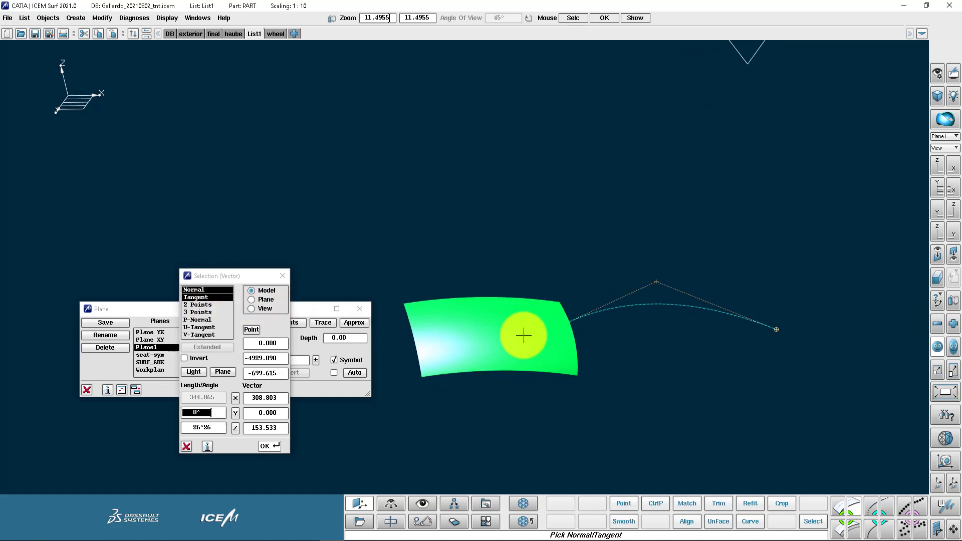
left_click(536, 314)
mouse_move(522, 323)
middle_mouse_down()
mouse_move(558, 242)
mouse_move(537, 326)
middle_mouse_up()
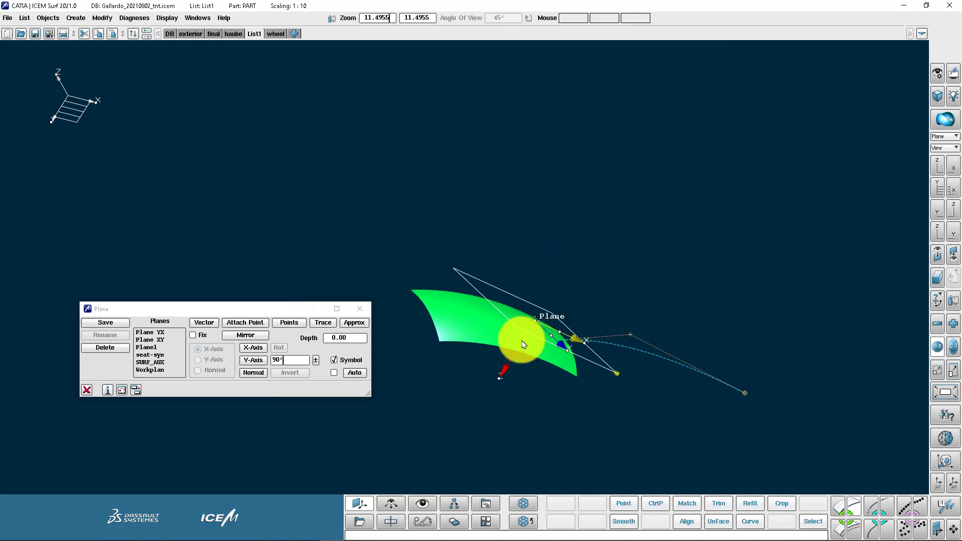
- Reposition the plane by vector on the green surface, near the end farthest from the curve
left_click(208, 323)
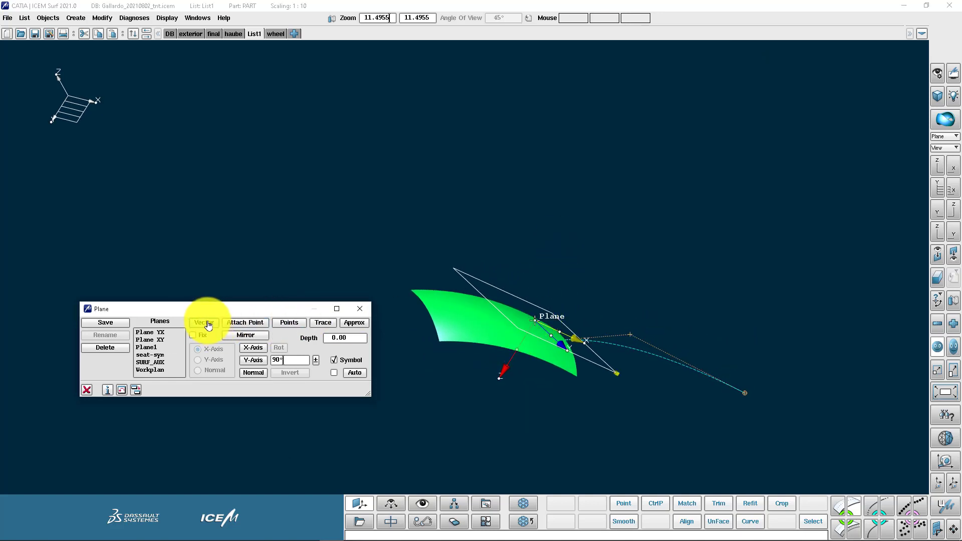
left_click(457, 328)
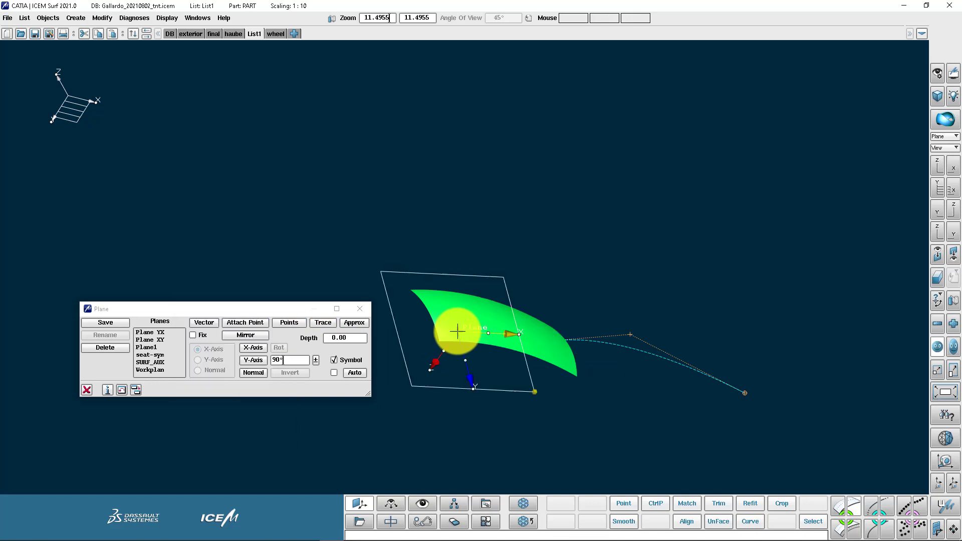
mouse_move(436, 323)
middle_mouse_down()
mouse_move(616, 359)
mouse_move(495, 354)
mouse_move(441, 326)
middle_mouse_up()
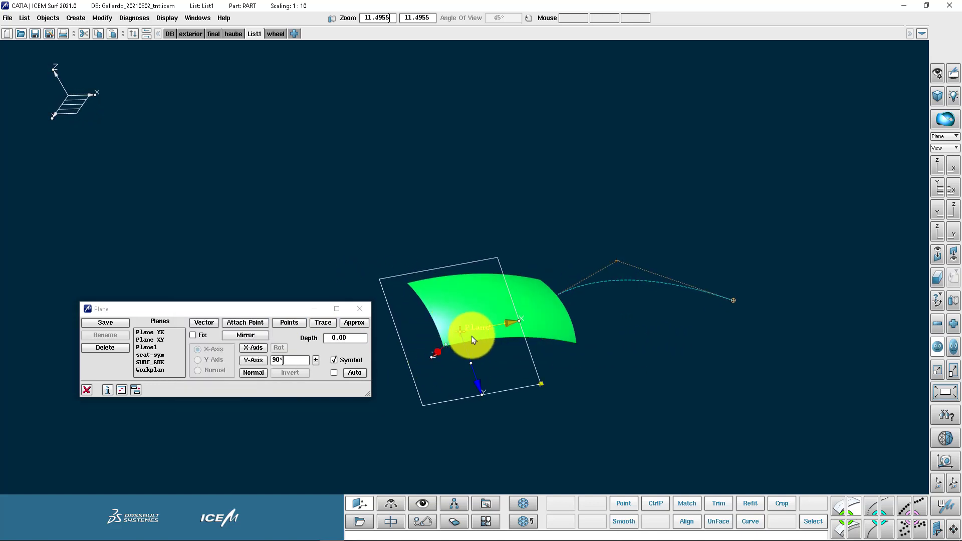
- Reposition the plane by vector on the dashed curve, and attach it to another point on that curve nearer the green surface
middle_click_drag(569, 311, 549, 311)
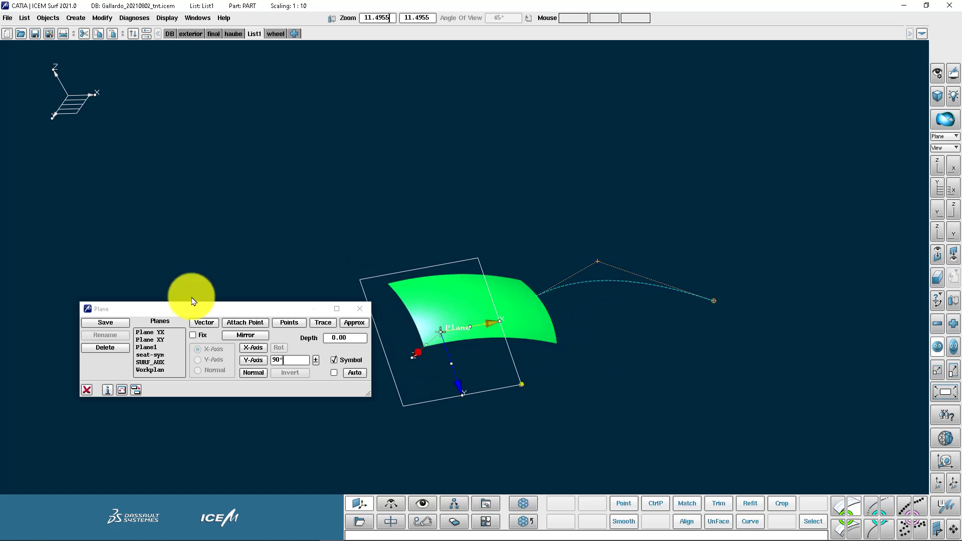
left_click(207, 322)
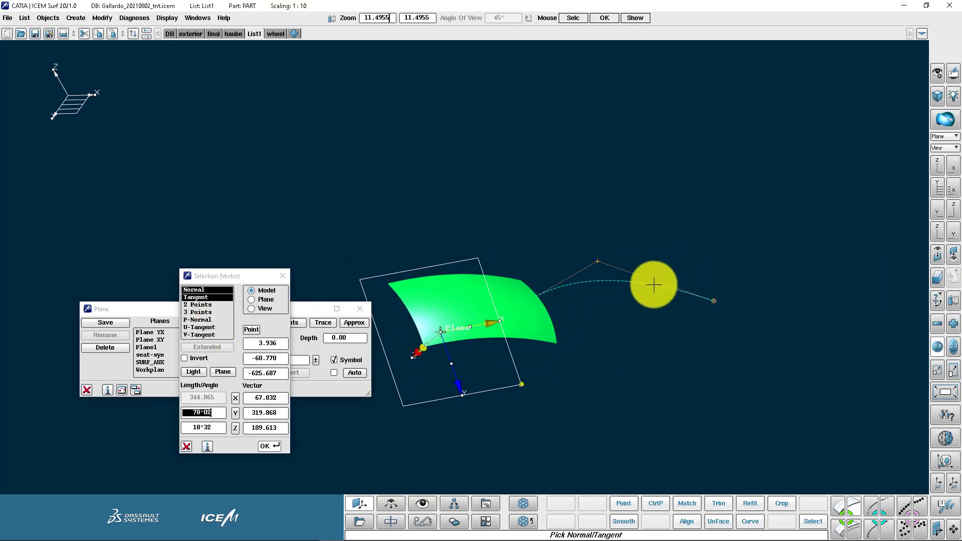
left_click(654, 285)
left_click_drag(627, 291, 739, 283)
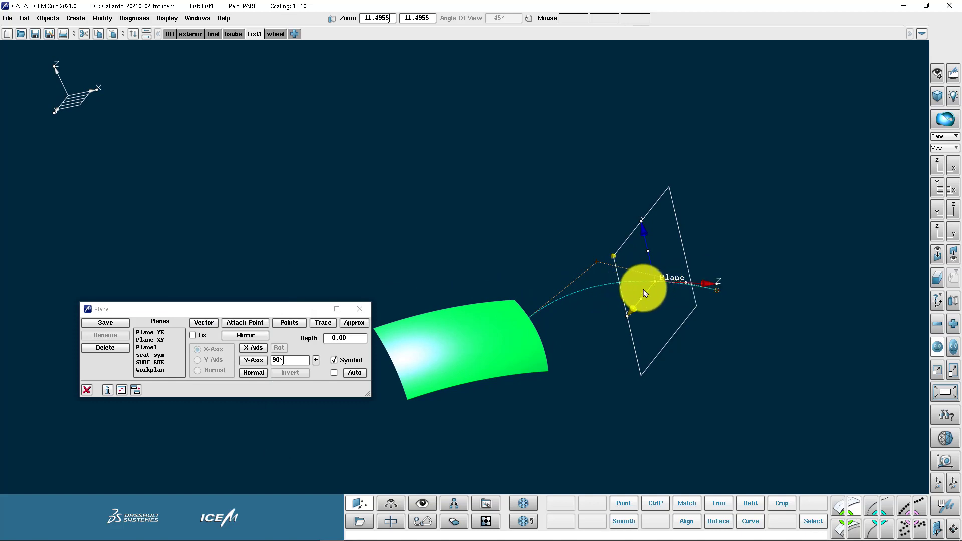
scroll(643, 280, "up", 2)
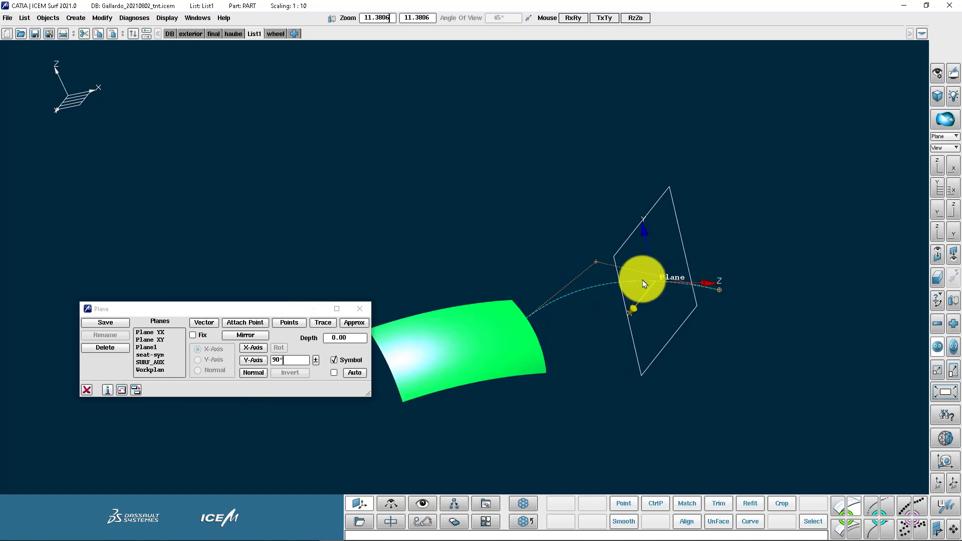
left_click(250, 323)
left_click(548, 299)
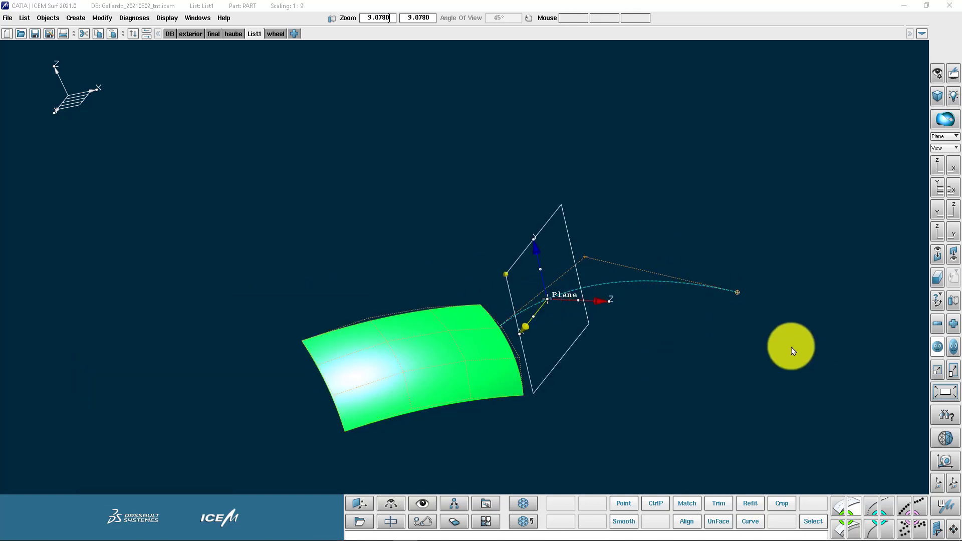
- Dynamically move the curve freely above the green surface with scaling and inverting off, and rotate it slightly clockwise
left_click(955, 532)
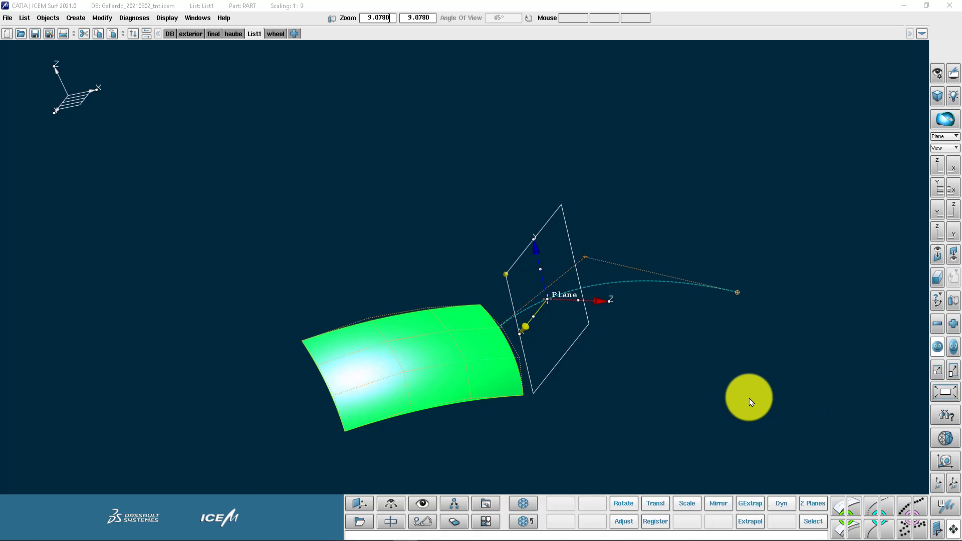
left_click(781, 505)
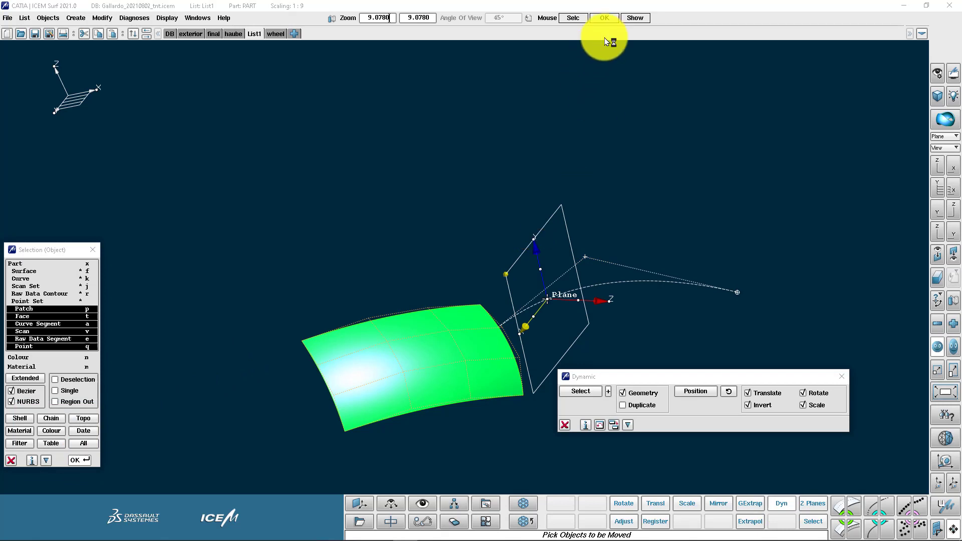
middle_click(697, 210)
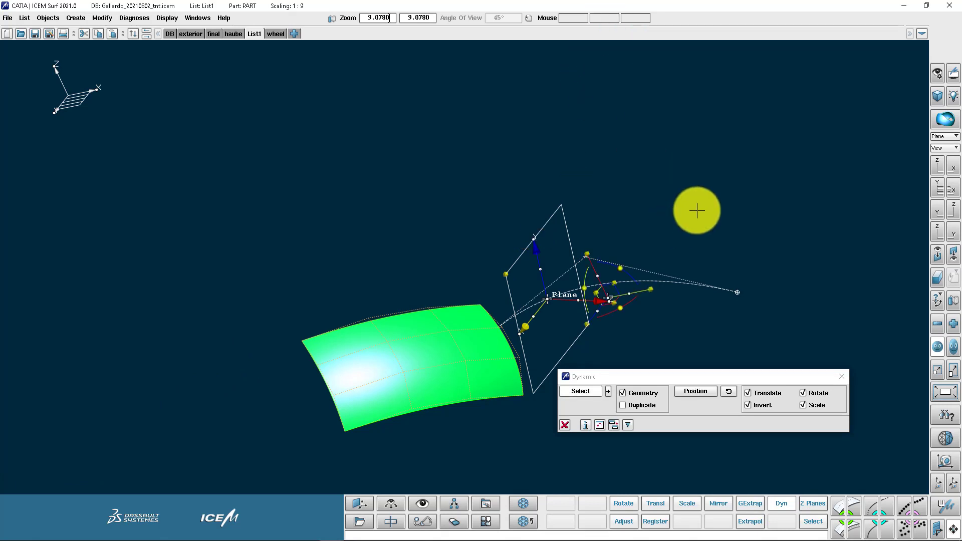
left_click(803, 406)
left_click(803, 393)
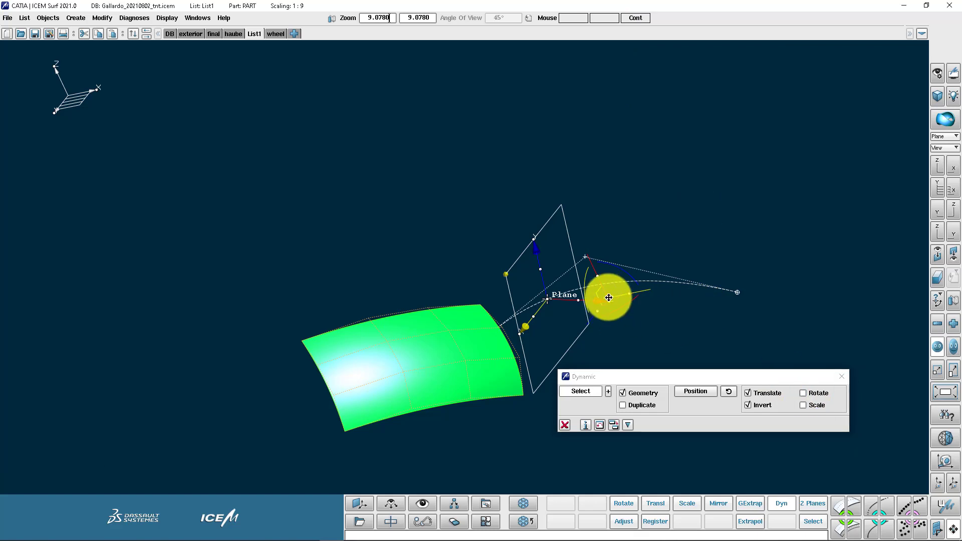
left_click_drag(608, 297, 476, 173)
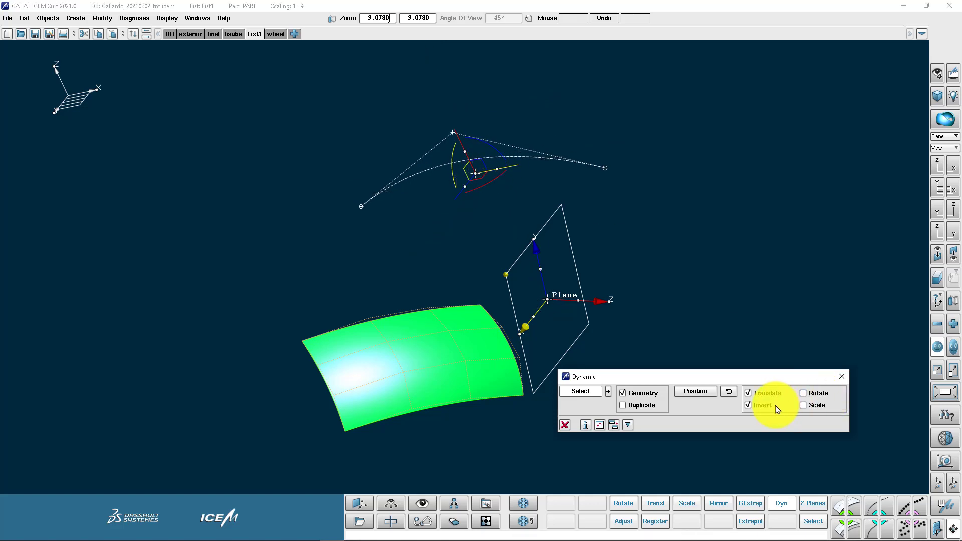
left_click(807, 397)
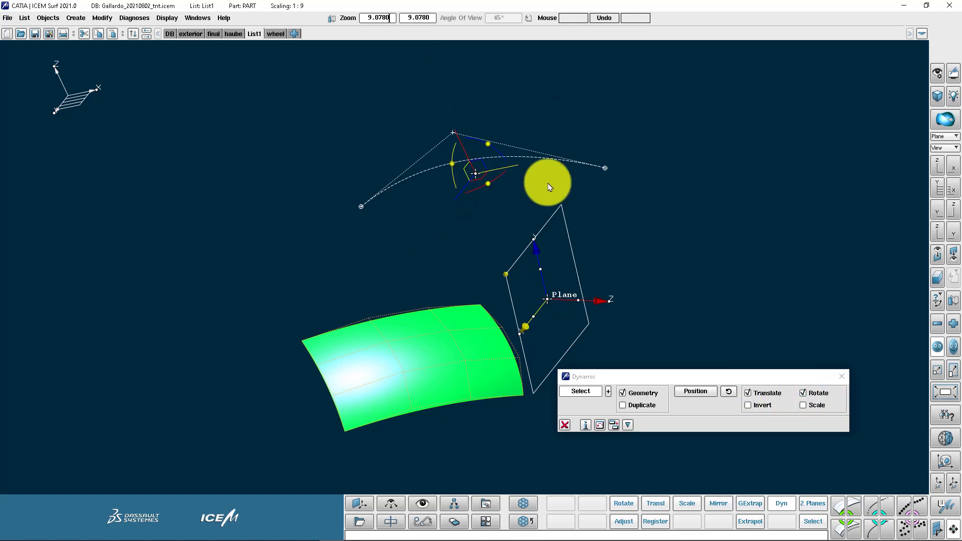
left_click_drag(489, 142, 455, 173)
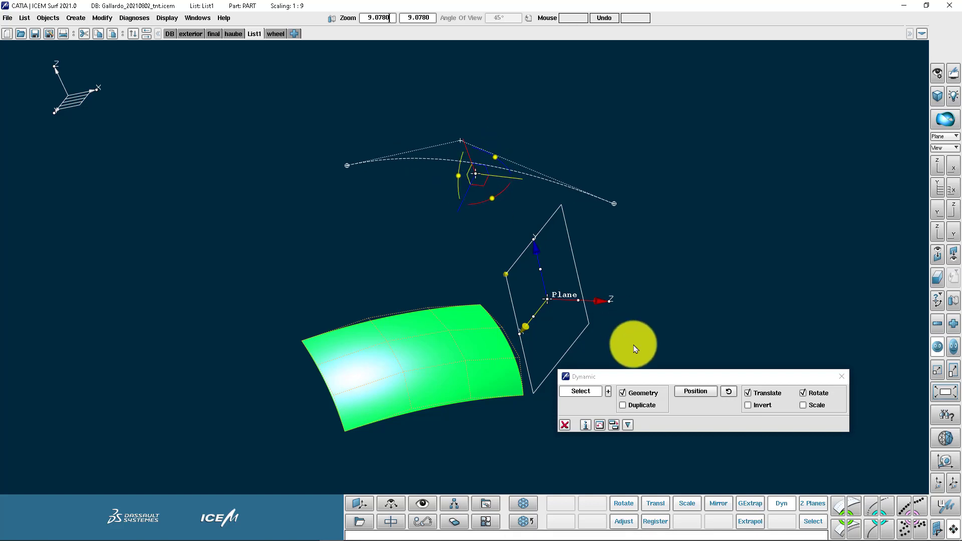
- Add the green surface to the dynamic move, shift it upward with the curve, and place a duplicate of both beside them
left_click(608, 391)
left_click(491, 373)
middle_click(369, 234)
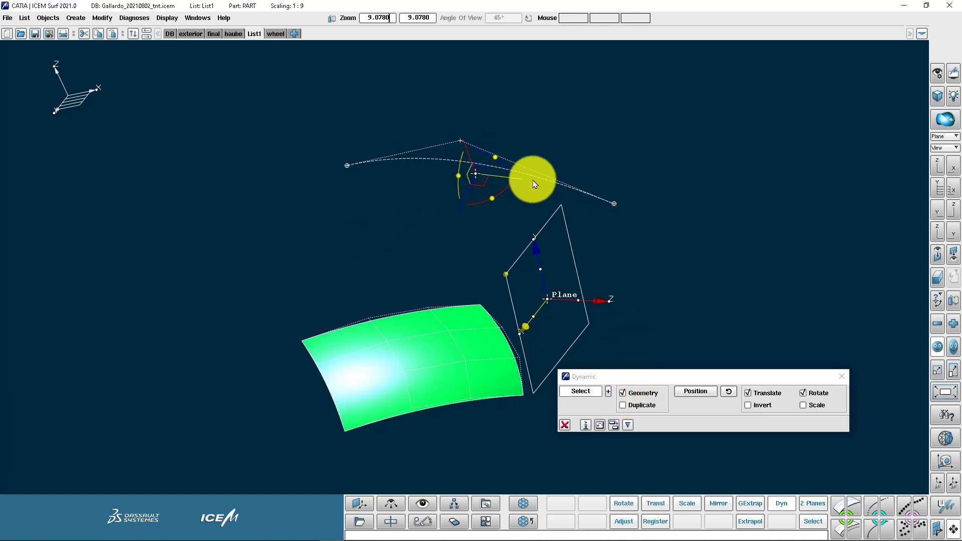
left_click_drag(473, 172, 497, 131)
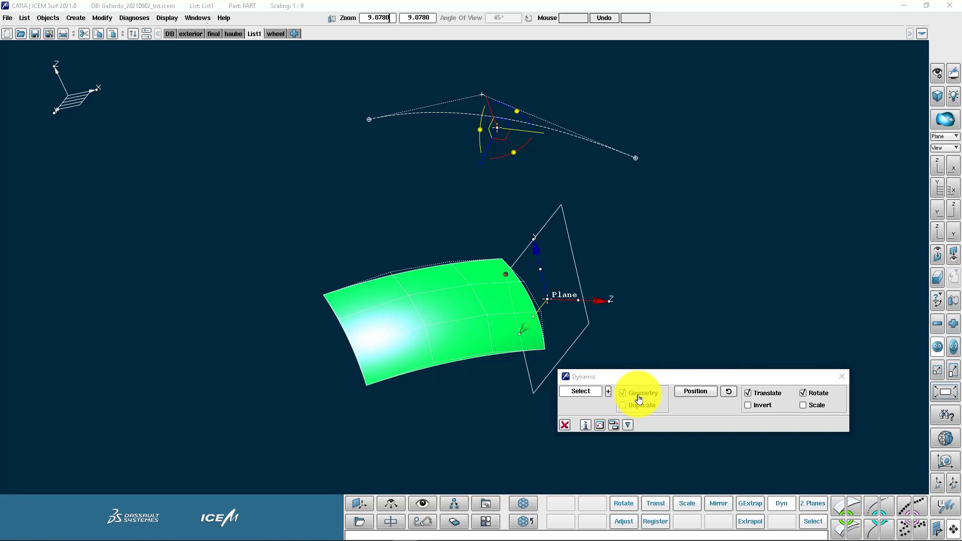
left_click(626, 408)
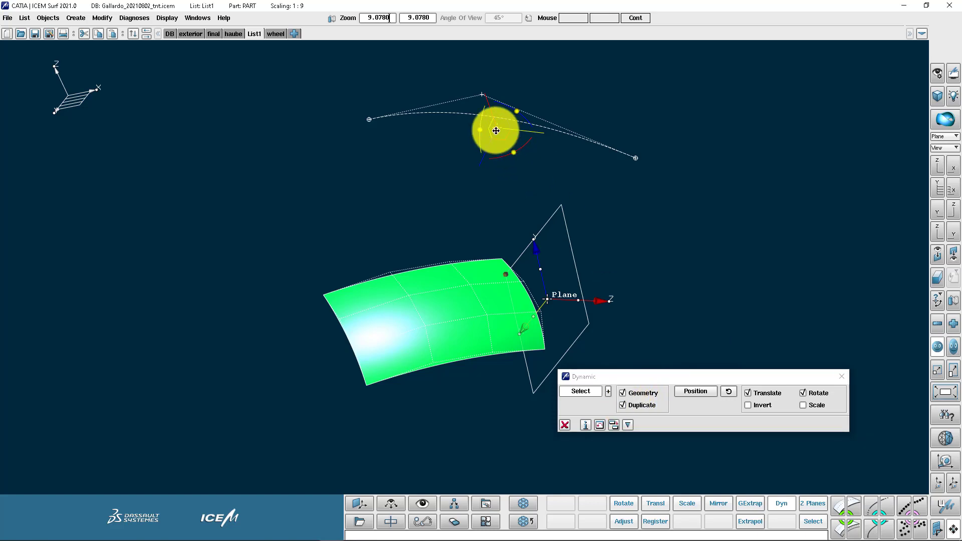
left_click_drag(496, 130, 791, 169)
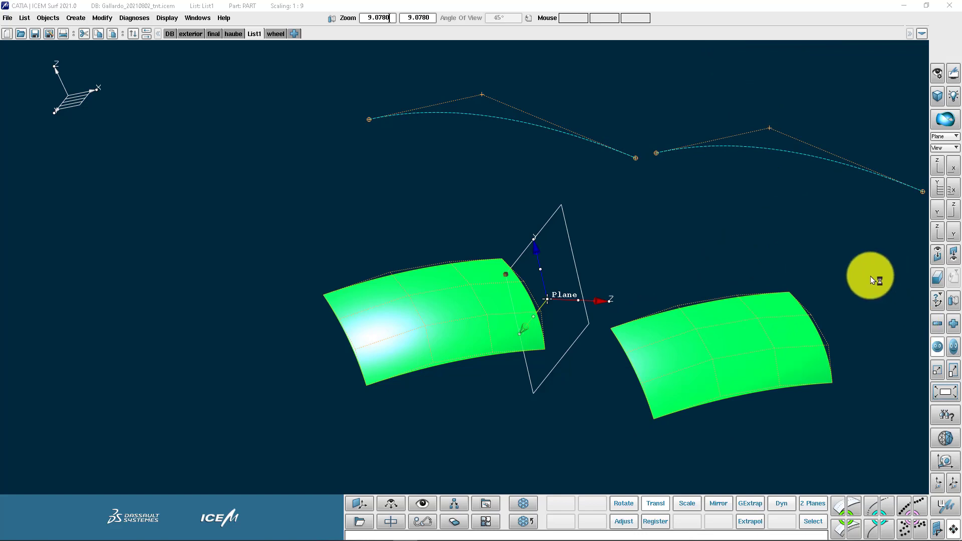
- Translate the original green surface by 100 in Y without duplication, and undo the move
left_click(651, 503)
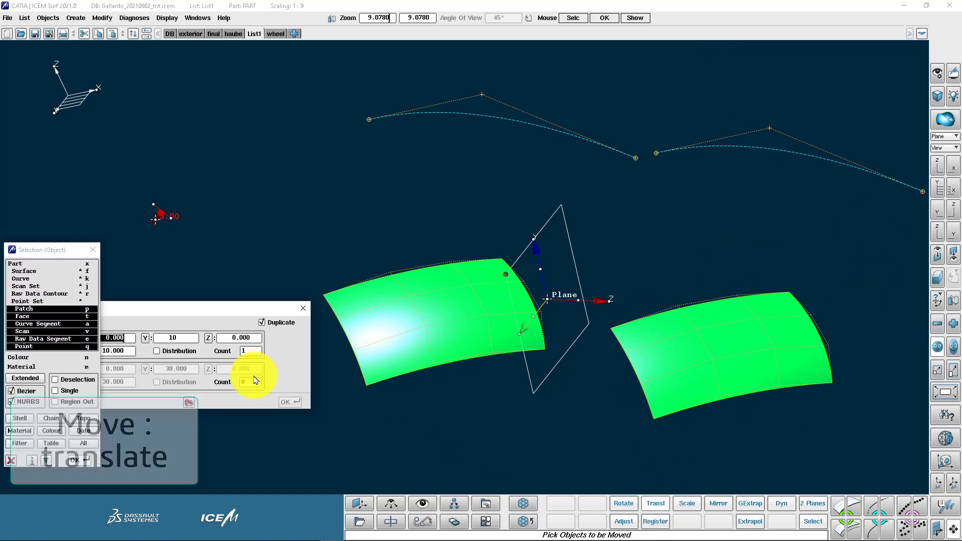
left_click(407, 307)
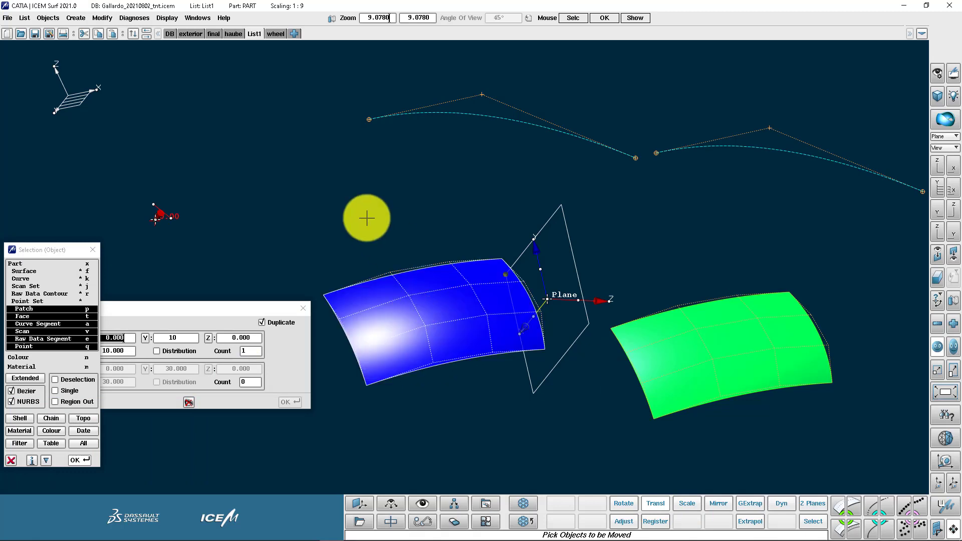
middle_click(366, 218)
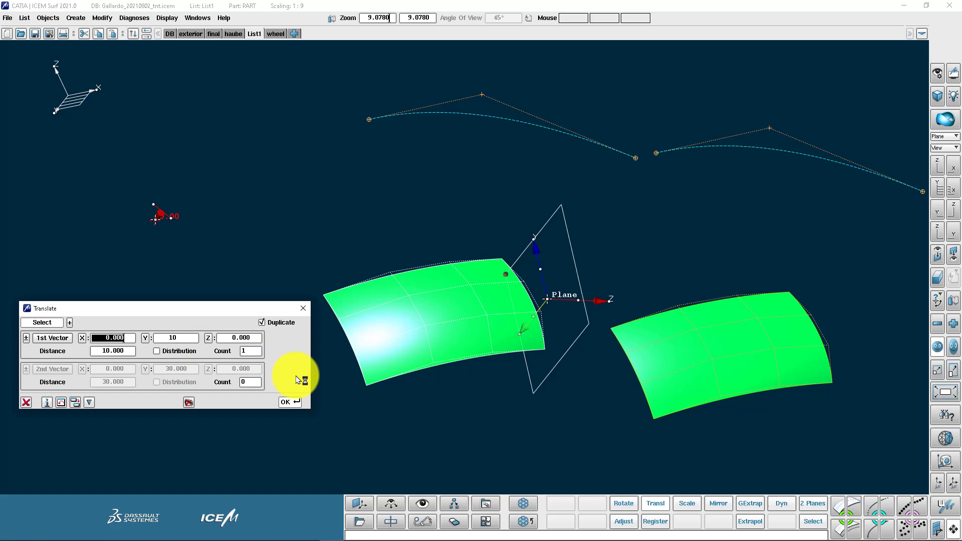
middle_click_drag(398, 273, 324, 284)
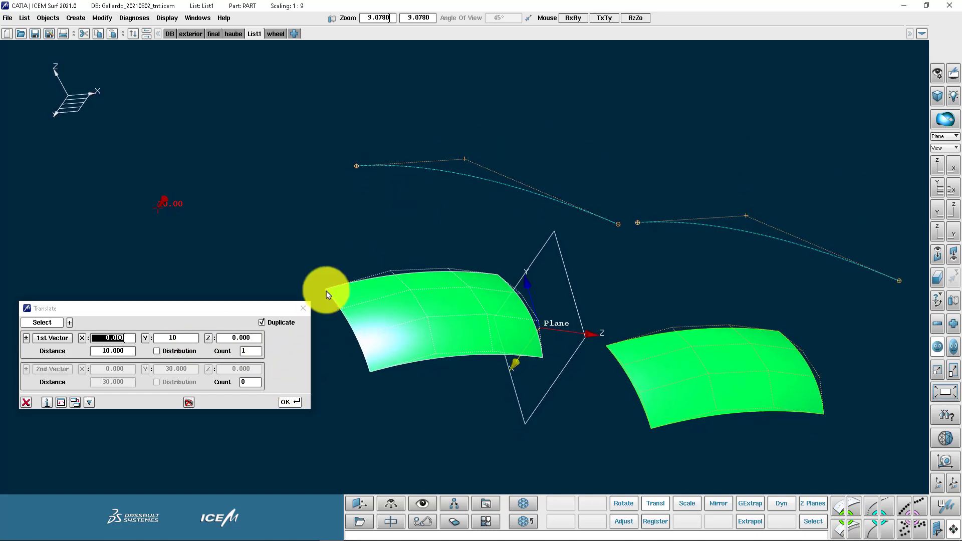
left_click(261, 322)
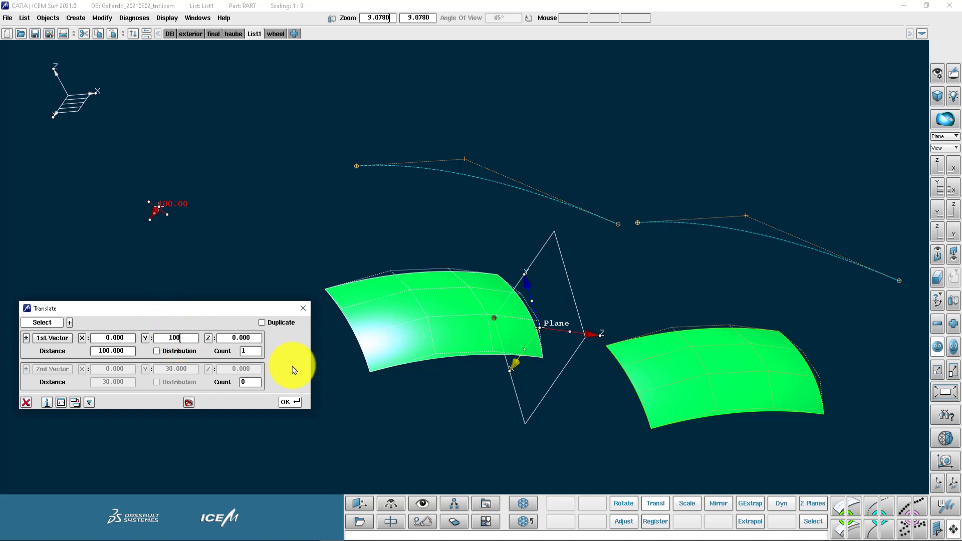
left_click(288, 401)
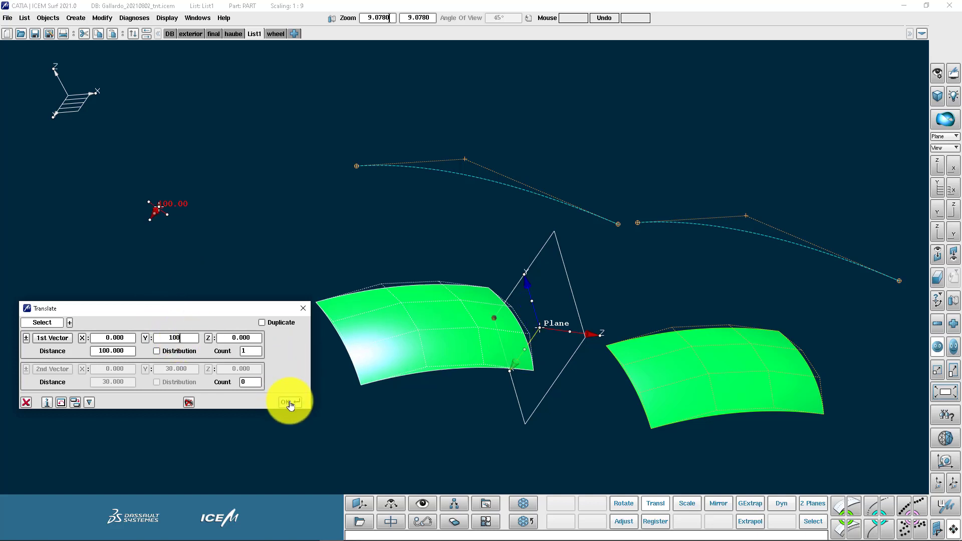
middle_click(328, 290)
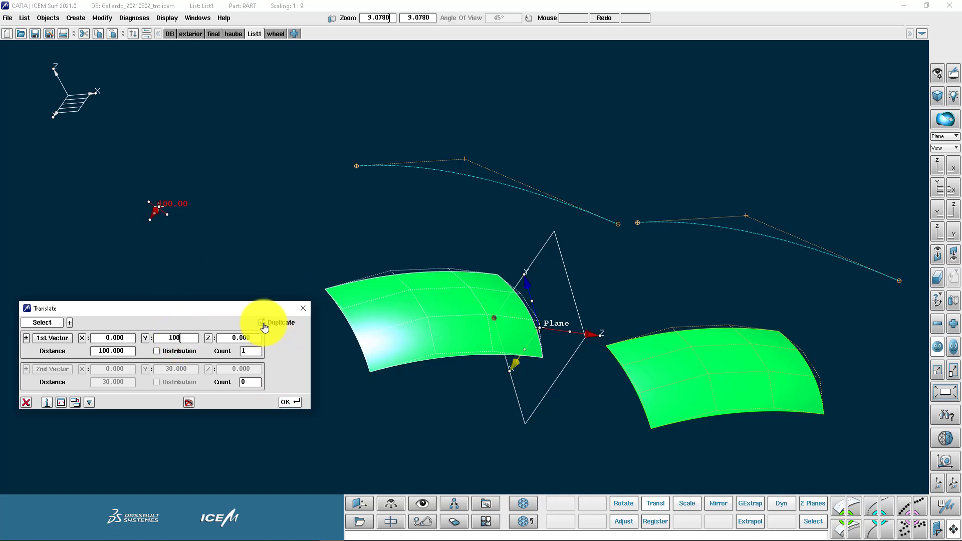
- Create a duplicate of the original surface translated 100 in Y, and undo it
left_click(261, 322)
left_click(289, 402)
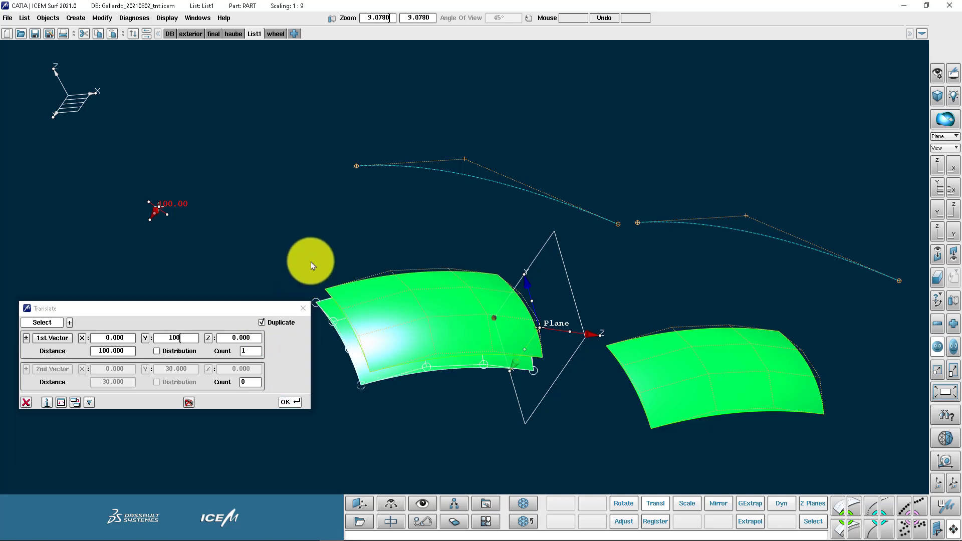
key("ctrl+z")
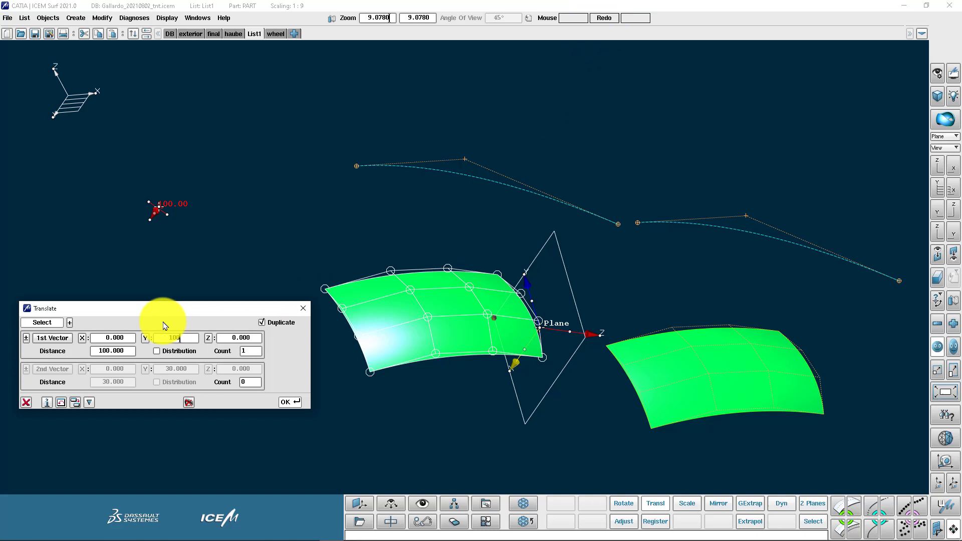
- Duplicate the surface along a vector tangent to the original curve with a length of 1000, and undo the copy
left_click(52, 338)
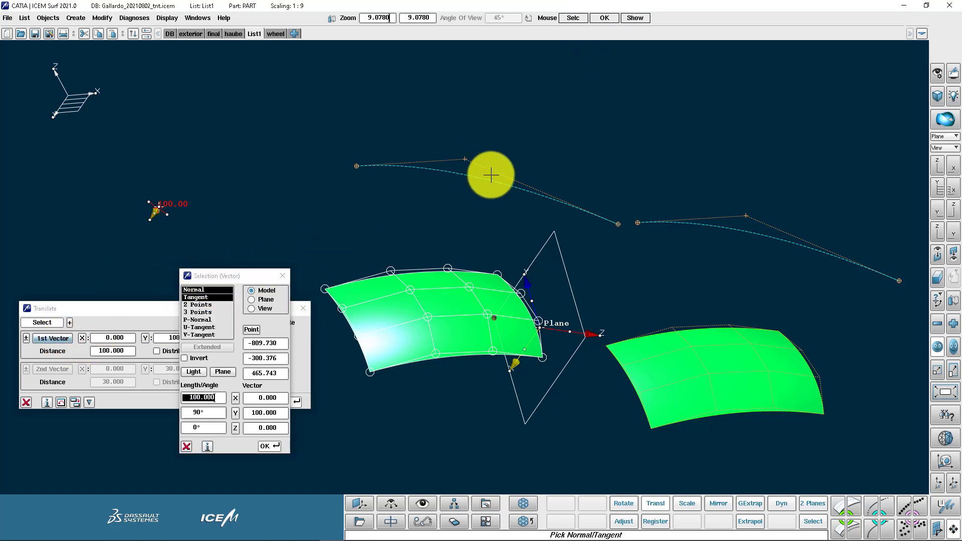
left_click(544, 197)
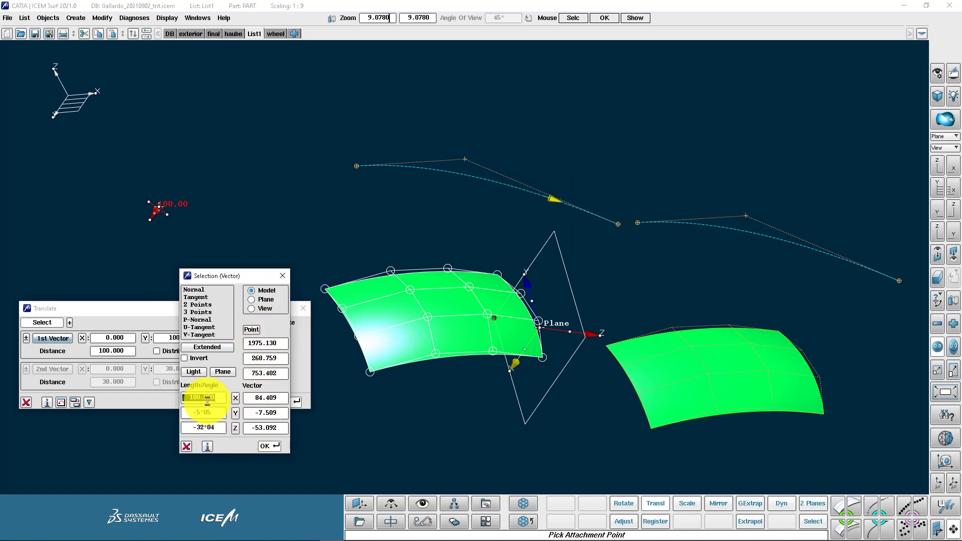
left_click(203, 397)
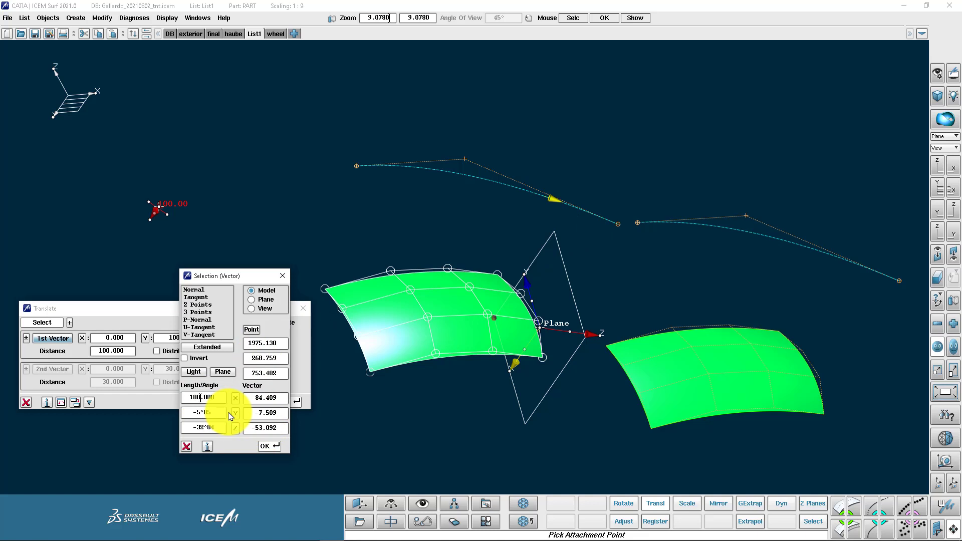
left_click(269, 445)
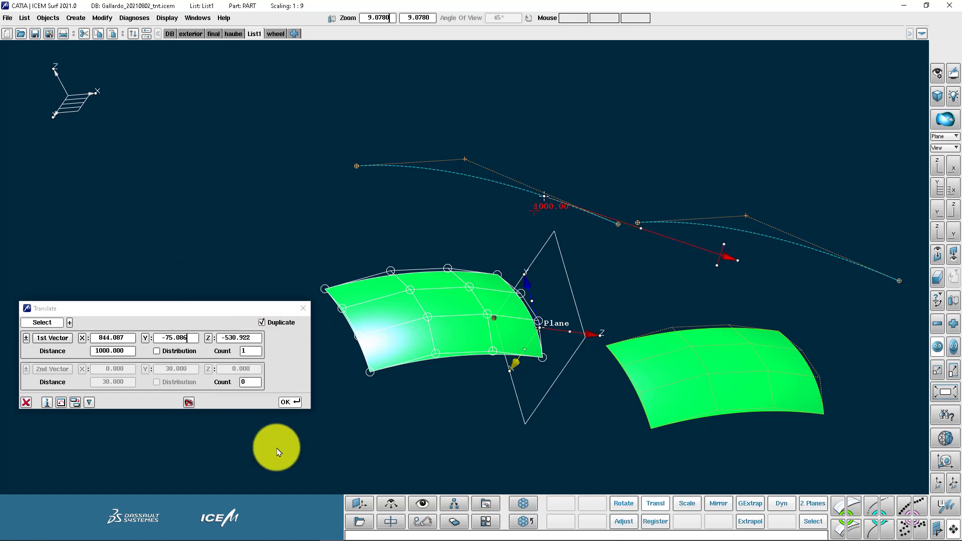
left_click(295, 404)
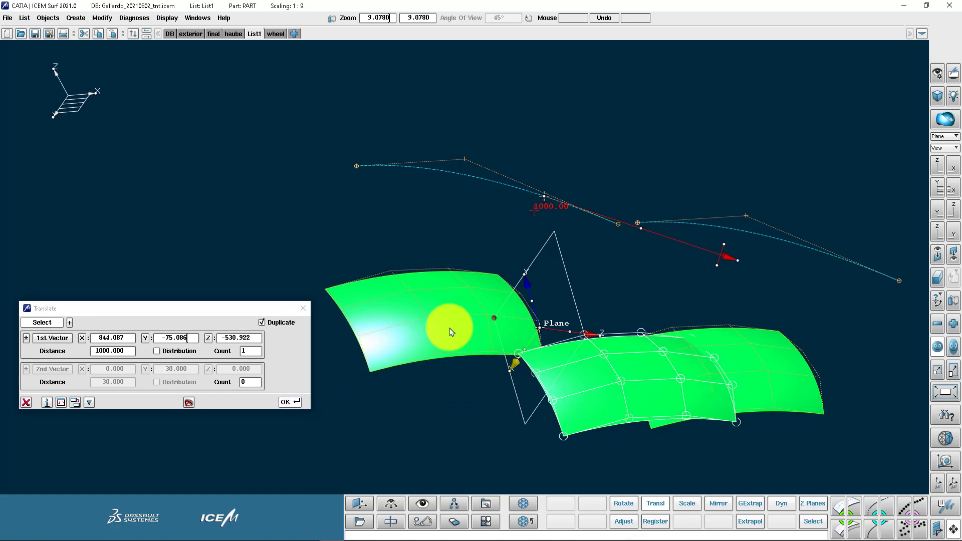
middle_click(264, 226)
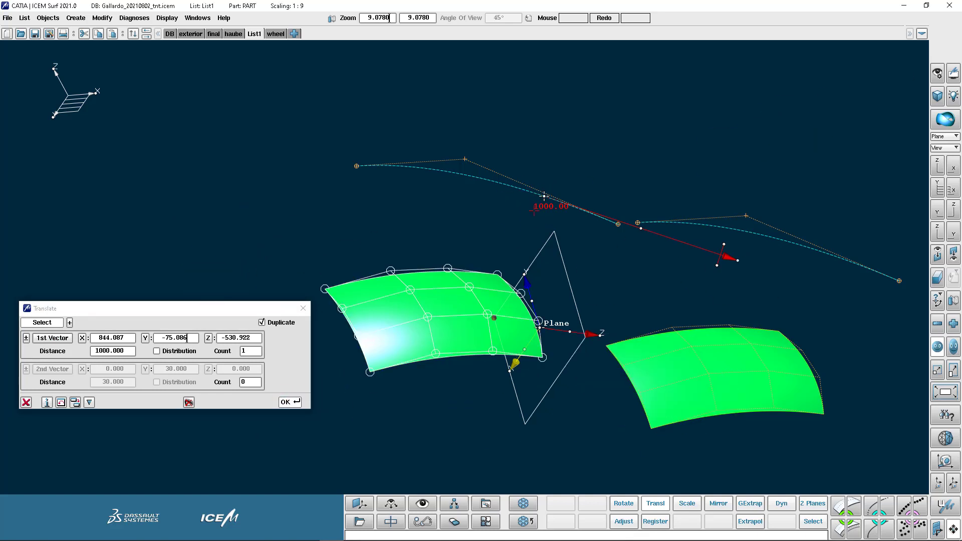
- Swing the translation vector freely toward negative X at a length of about 460.7, create 10 surface copies along it, and undo them
left_click_drag(715, 268, 432, 214)
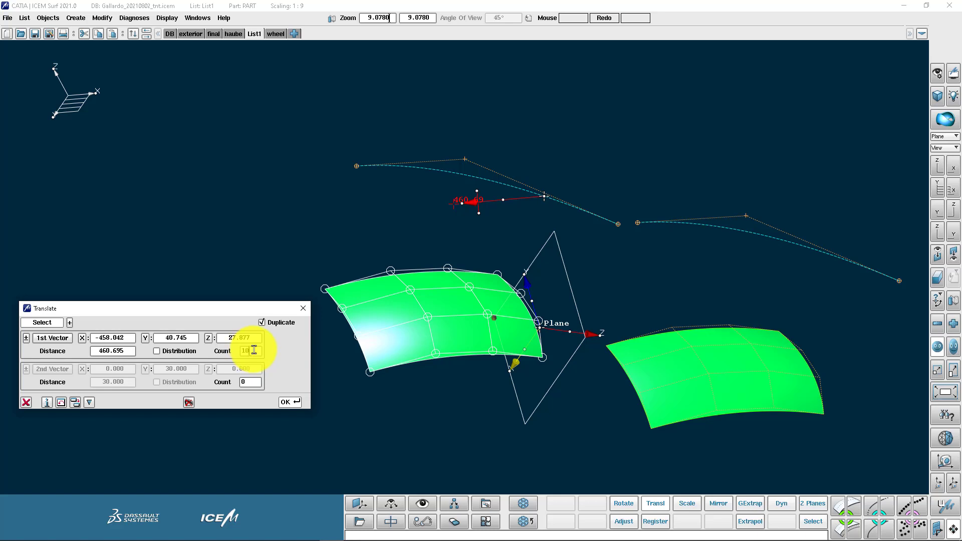
left_click(287, 402)
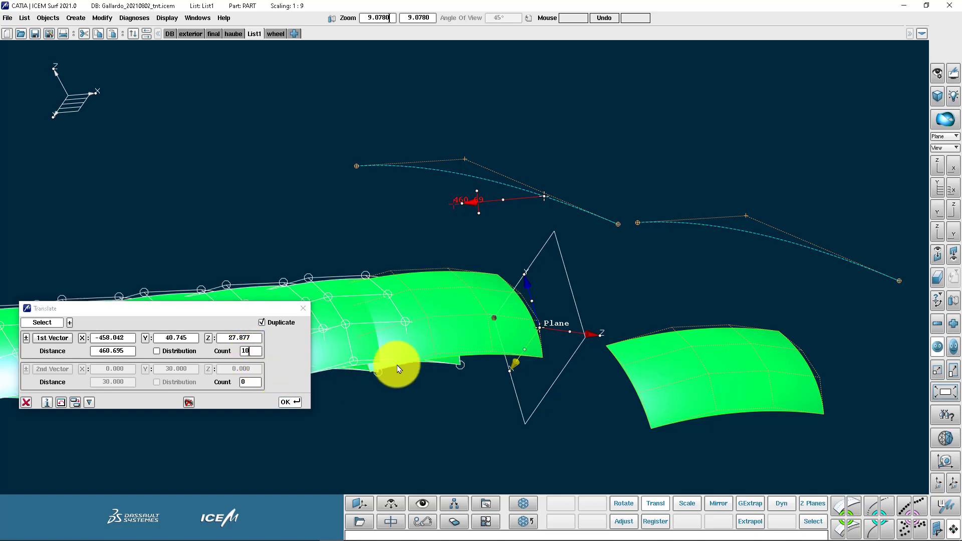
middle_click_drag(432, 344, 414, 286, "ctrl+shift")
middle_click(414, 285)
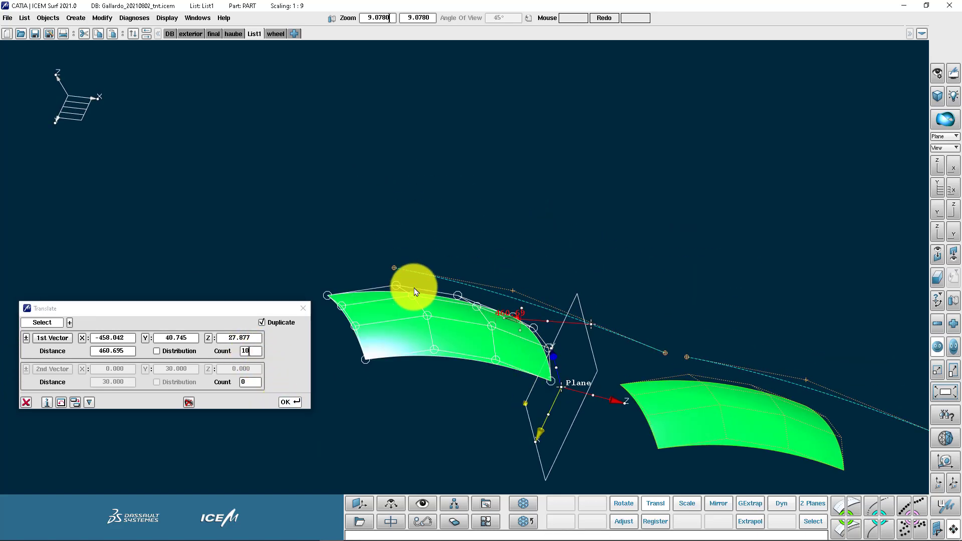
- Swing the translation vector to X -350.744, Y -298.052, Z 19.578, create 10 surface copies along it, and undo them
left_click_drag(495, 320, 523, 247)
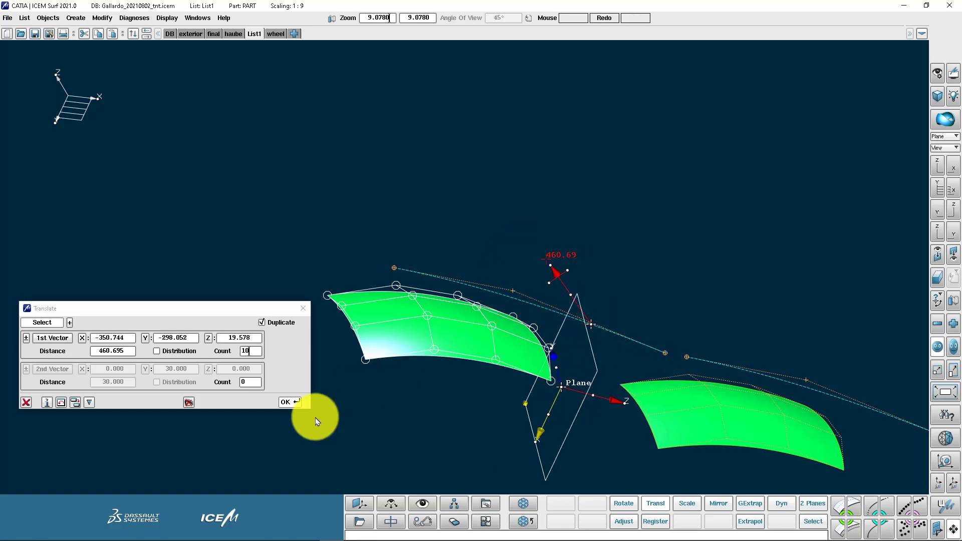
left_click(288, 401)
middle_click_drag(375, 317, 420, 368)
right_click_drag(419, 365, 418, 366, "ctrl+shift")
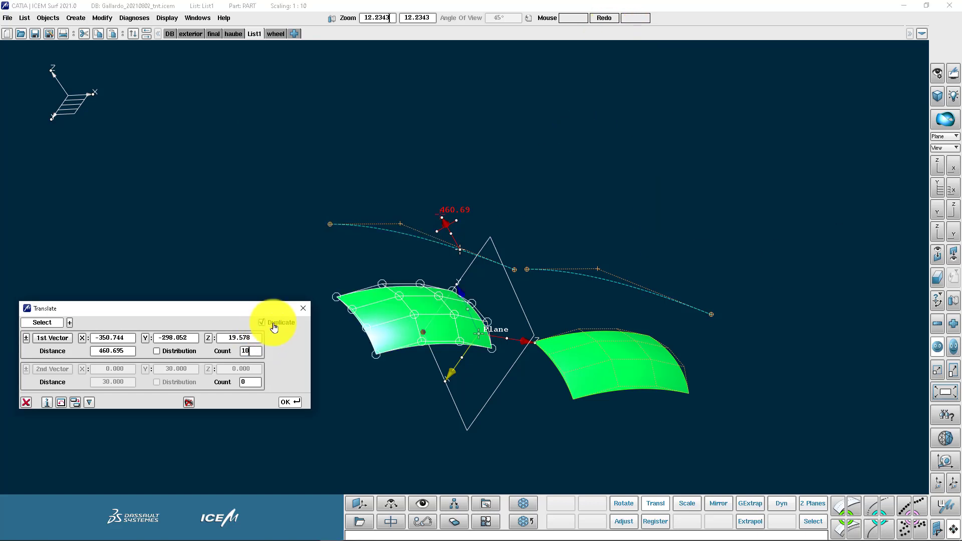
- Start a Rotate of the original surface with duplication, defining its axis as a normal picked on the second green surface
left_click(623, 505)
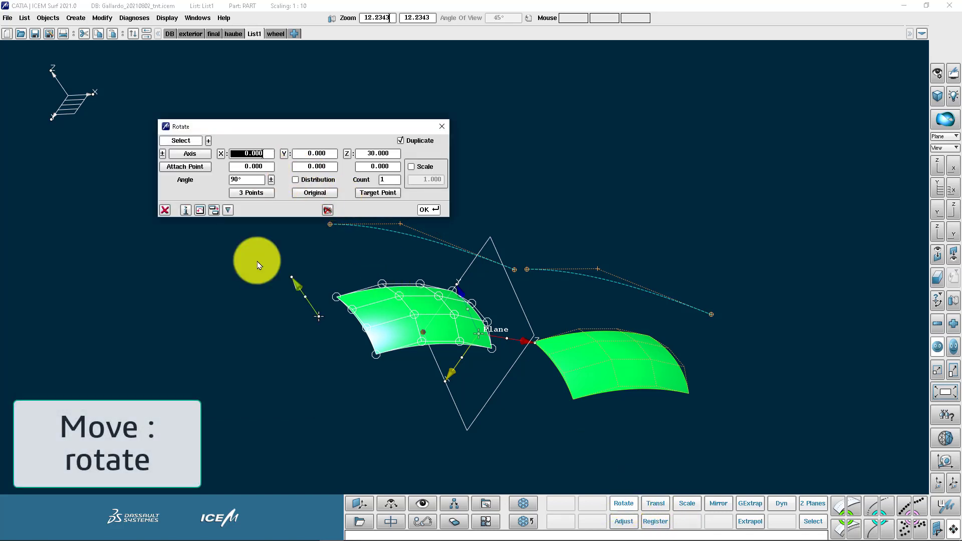
middle_click_drag(403, 299, 436, 306, "ctrl+shift")
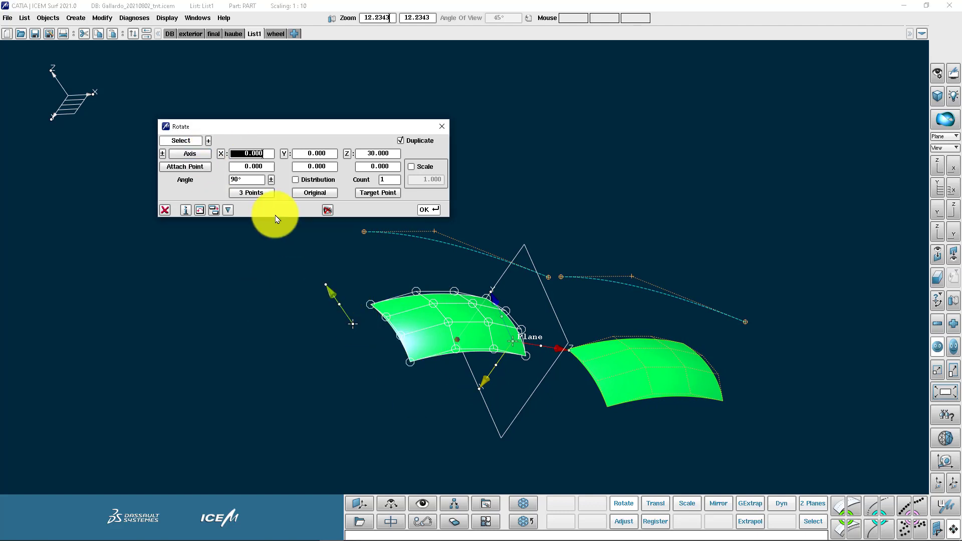
left_click(204, 156)
left_click(208, 297)
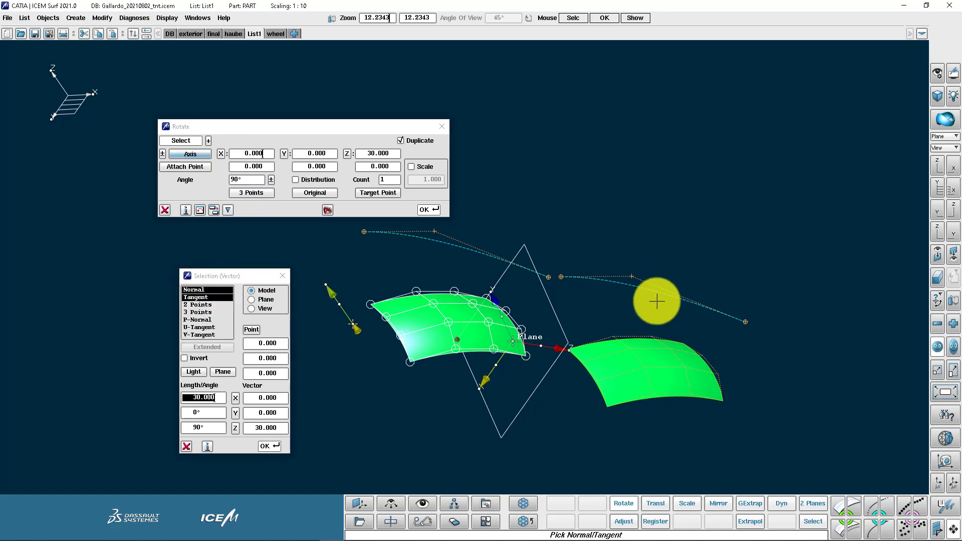
left_click(625, 357)
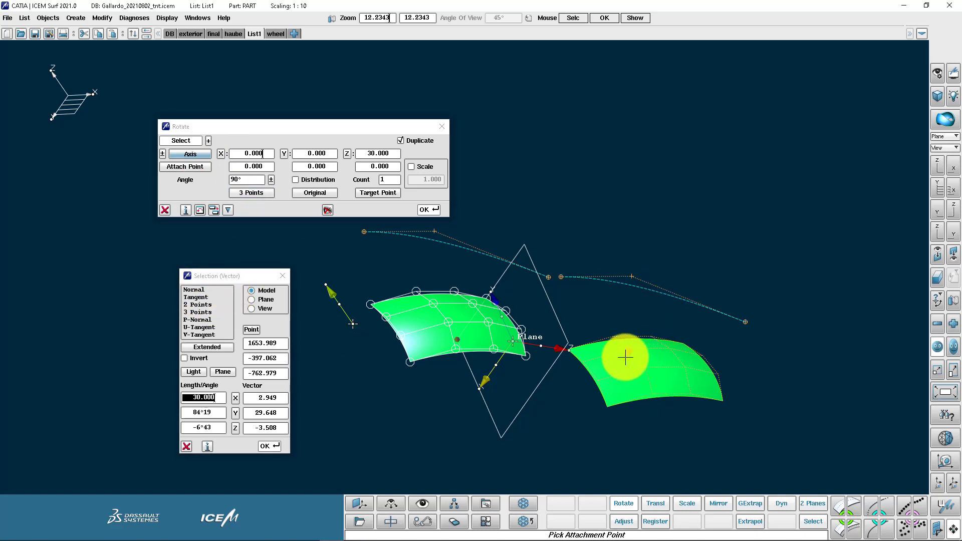
mouse_move(669, 350)
left_mouse_down("ctrl")
mouse_move(659, 337)
mouse_move(653, 352)
left_mouse_up("ctrl")
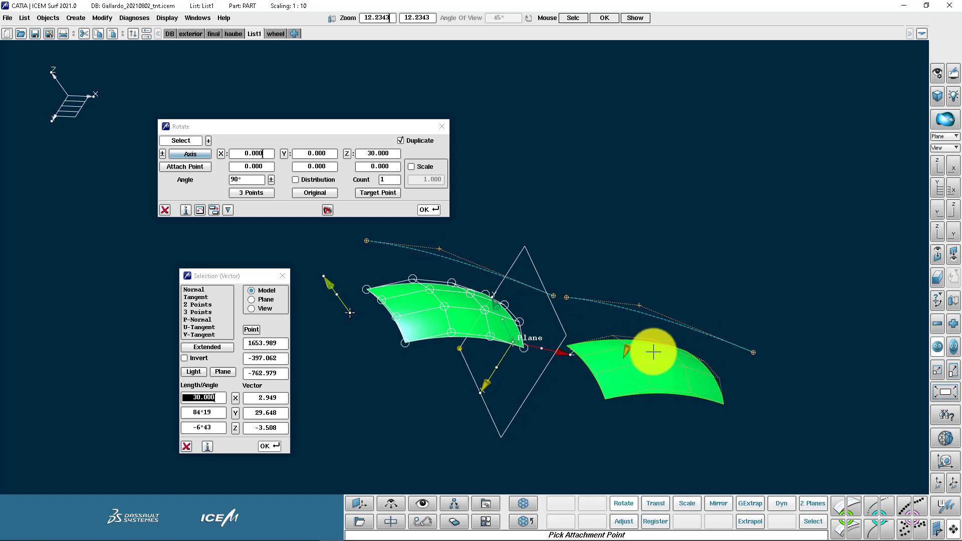
middle_click(650, 325)
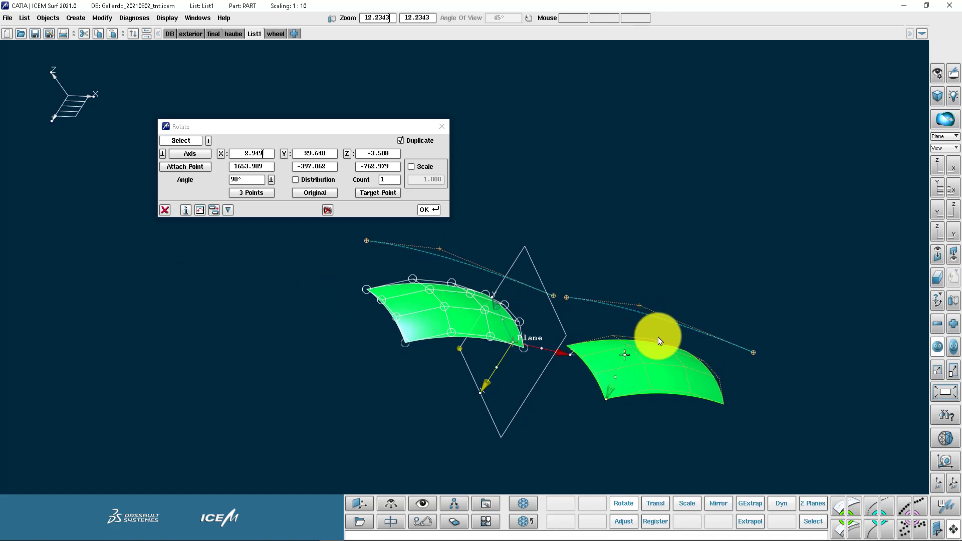
left_click_drag(652, 335, 628, 377, "ctrl")
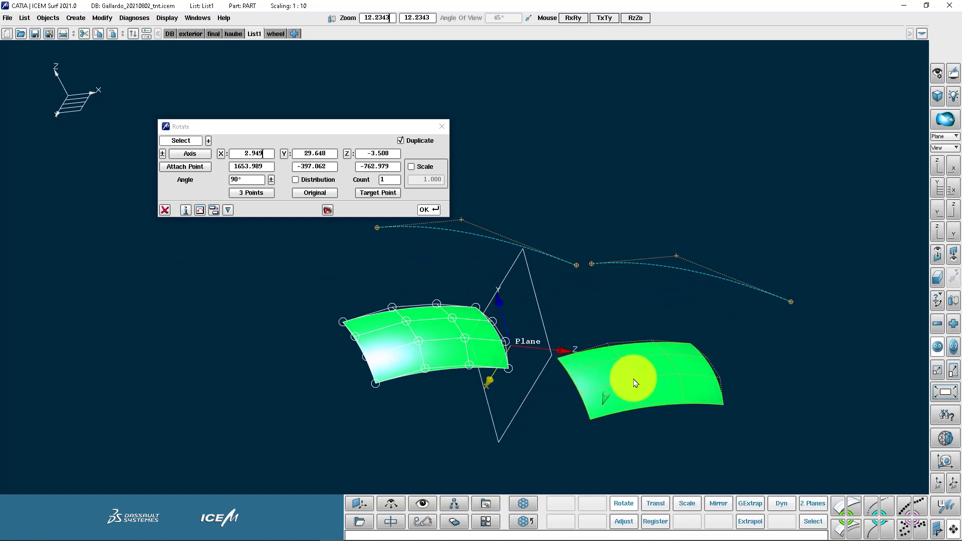
- Create one duplicate of the original surface rotated 90° about the picked normal axis, and undo it
left_click(428, 209)
left_click_drag(444, 223, 530, 304, "ctrl")
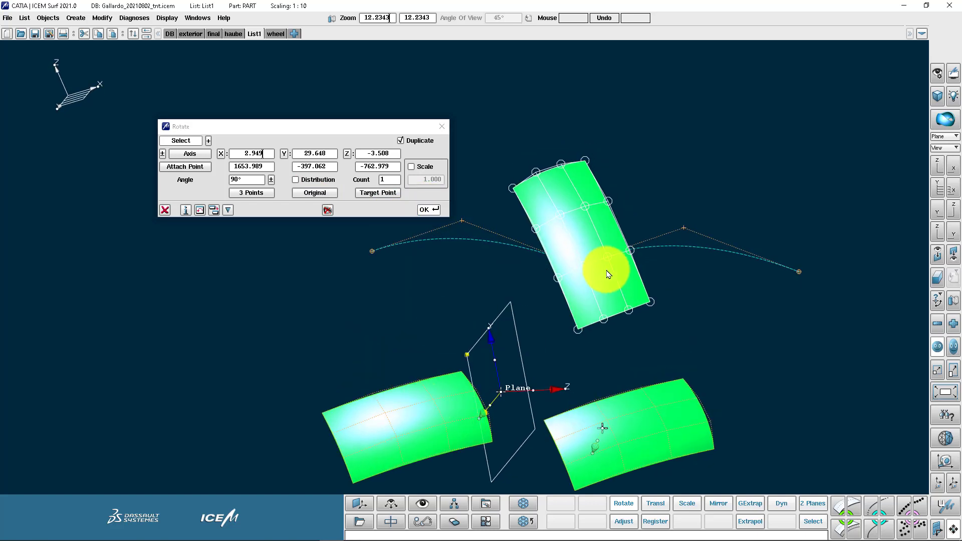
middle_click(462, 301)
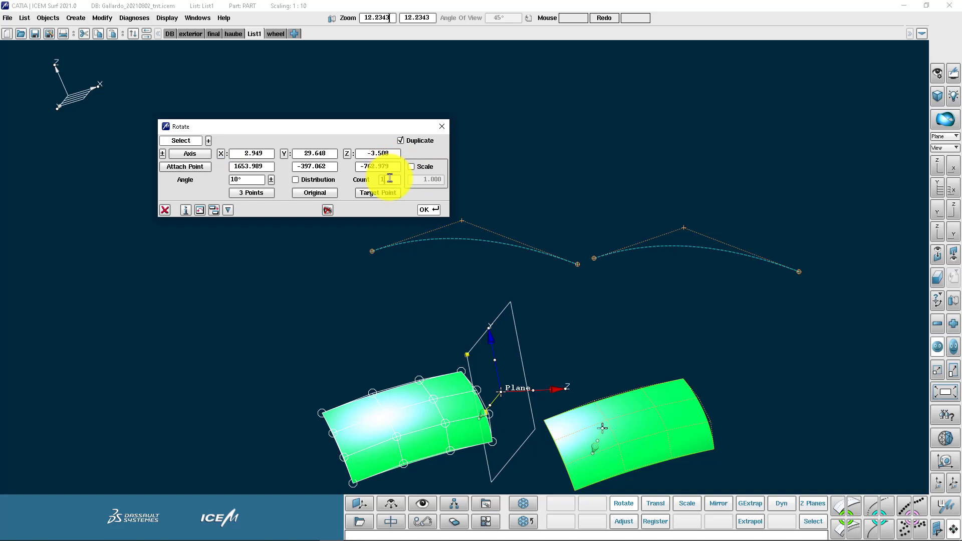
- Set the rotation angle to 10° and the count to 15, create the rotated copies, and undo them
left_click(425, 211)
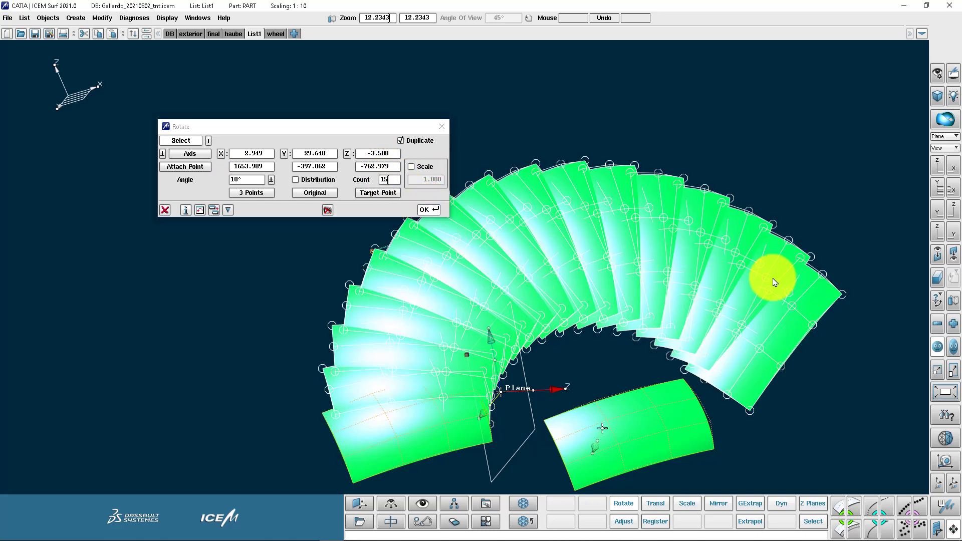
key("ctrl+z")
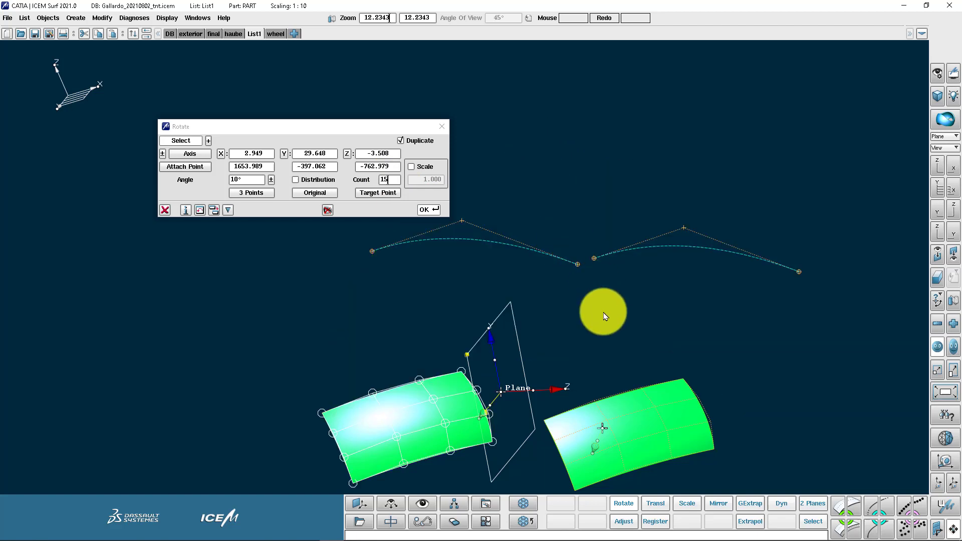
- Set the rotation axis to 0, 0, 30 along Z and attach it at the original surface's outer corner point away from the plane
middle_click_drag(606, 313, 598, 279)
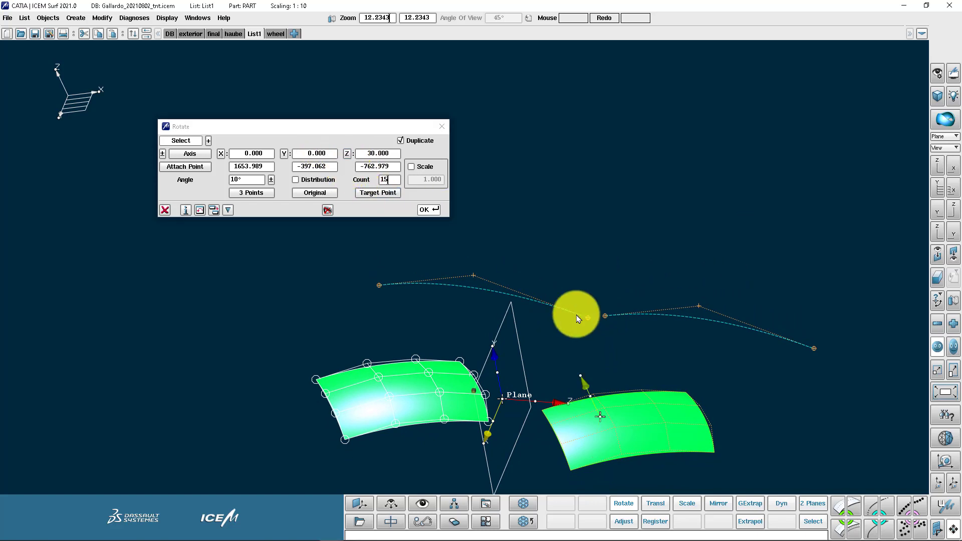
middle_click_drag(628, 381, 610, 338)
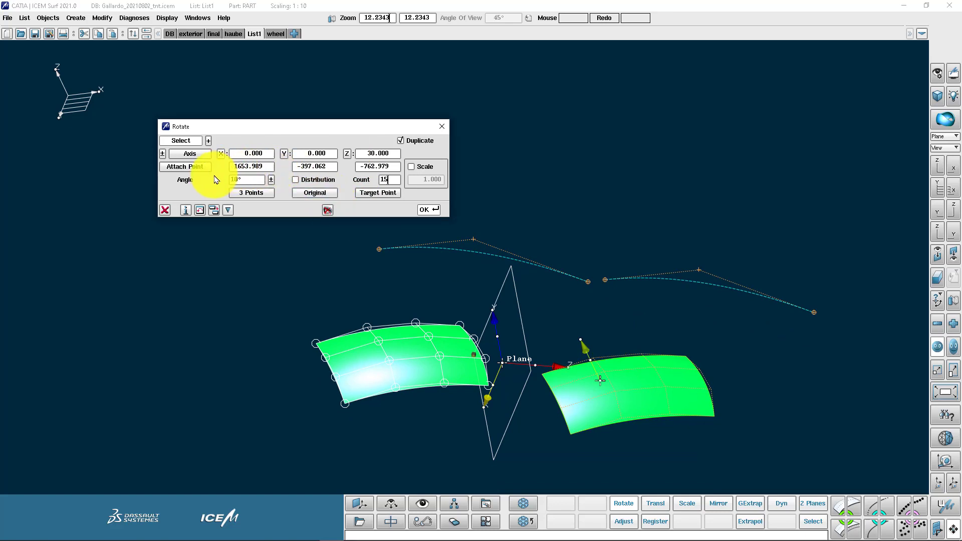
left_click(201, 167)
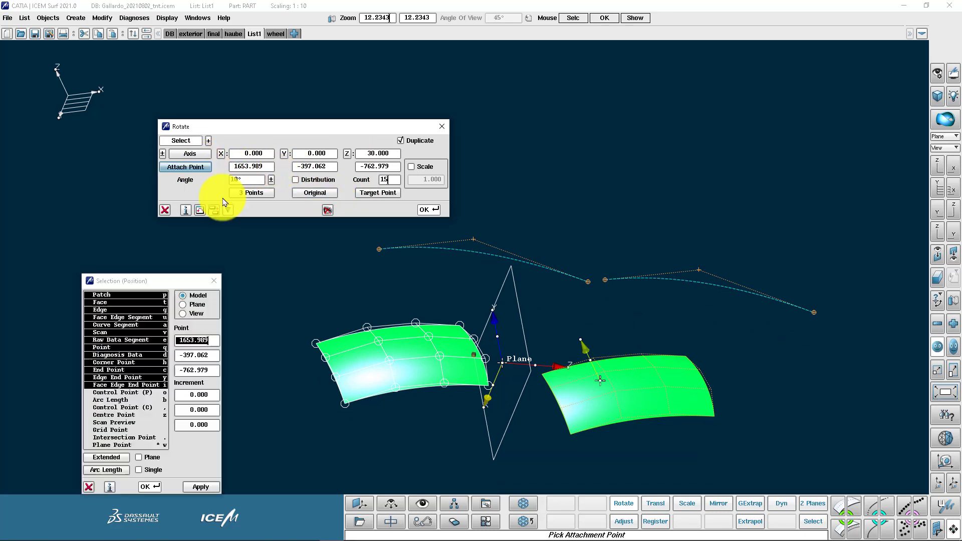
left_click(319, 343)
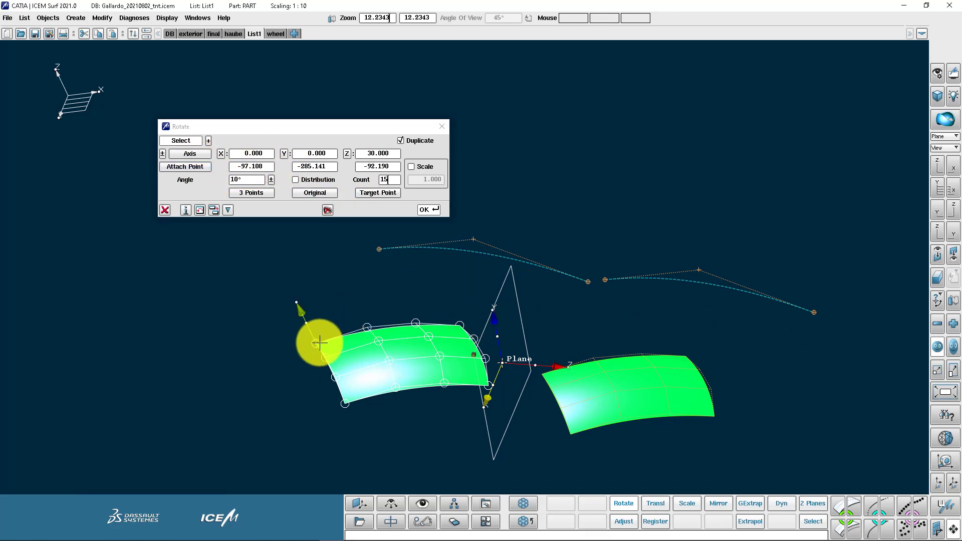
middle_click_drag(333, 300, 350, 286)
left_click(308, 194)
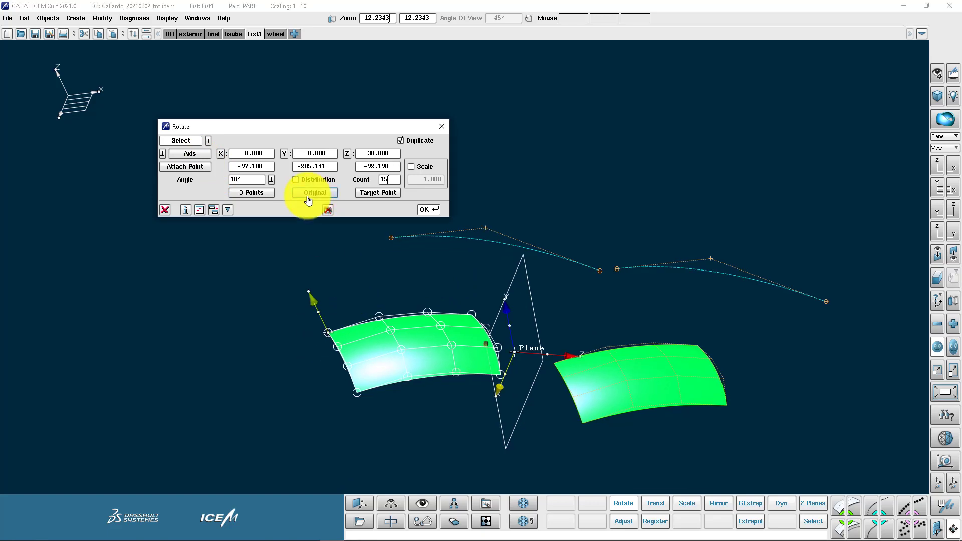
- Create the 15 duplicates of the original surface at 10° increments about its corner and finish the rotation
left_click(437, 206)
middle_click_drag(401, 315, 471, 372)
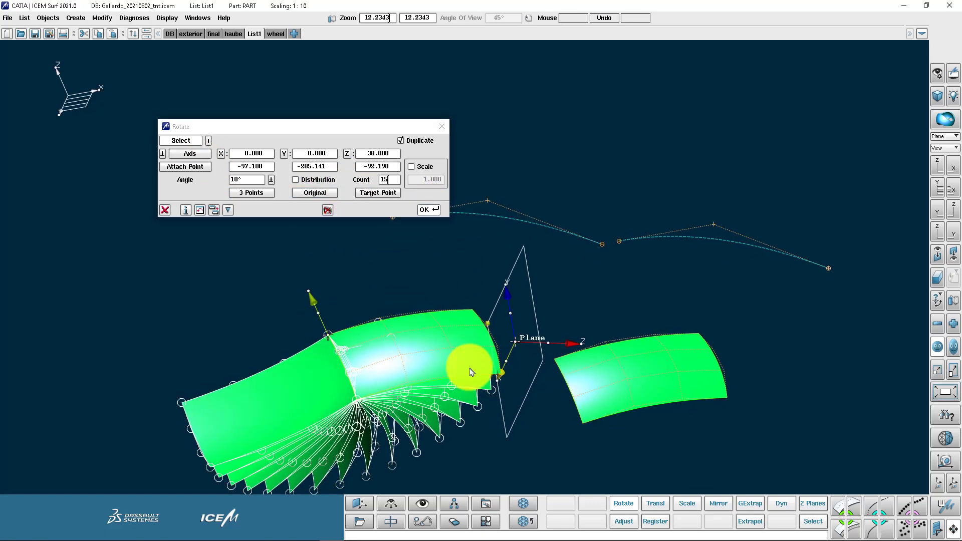
middle_click_drag(354, 365, 409, 220)
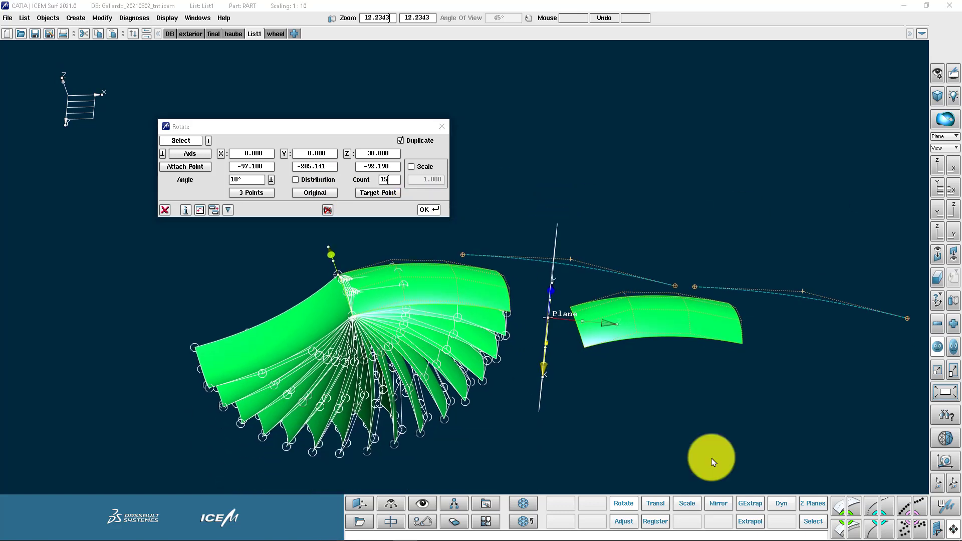
key("Return")
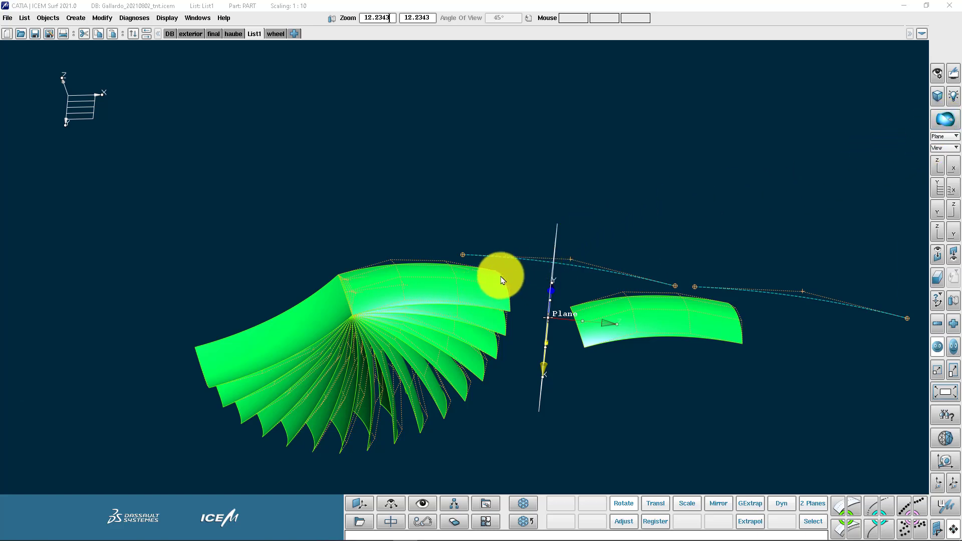
- Turn off shading and assign magenta to the original surface, its last rotated copy, one middle copy and the second curve
key("s")
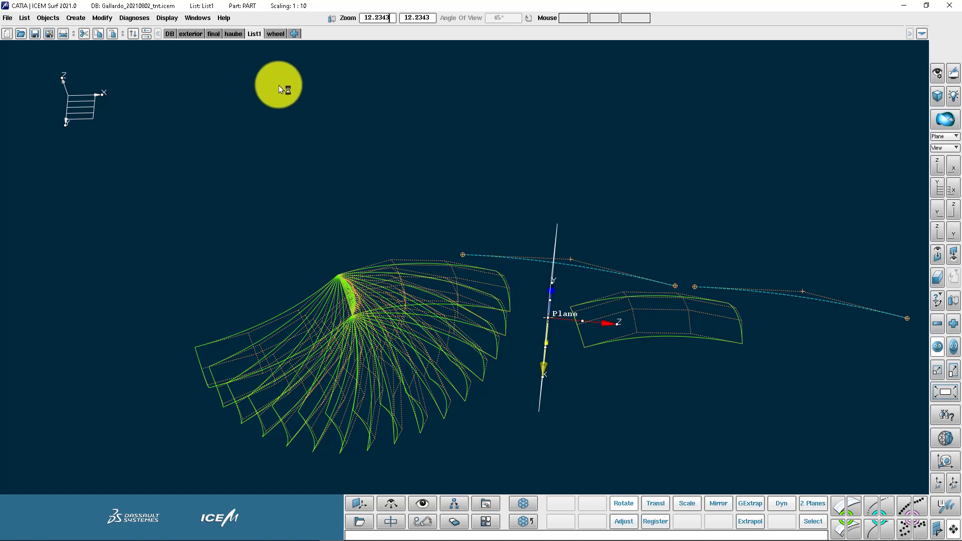
left_click(168, 19)
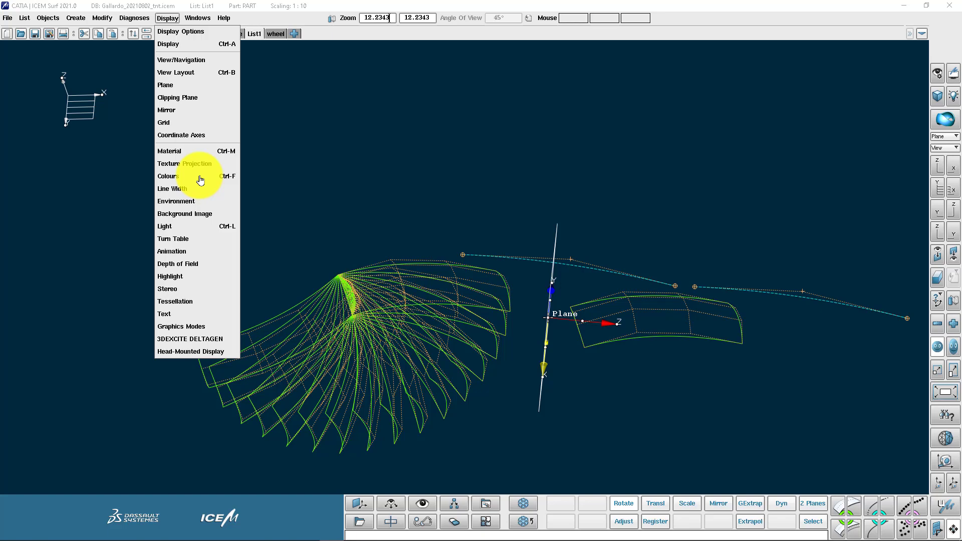
left_click(200, 179)
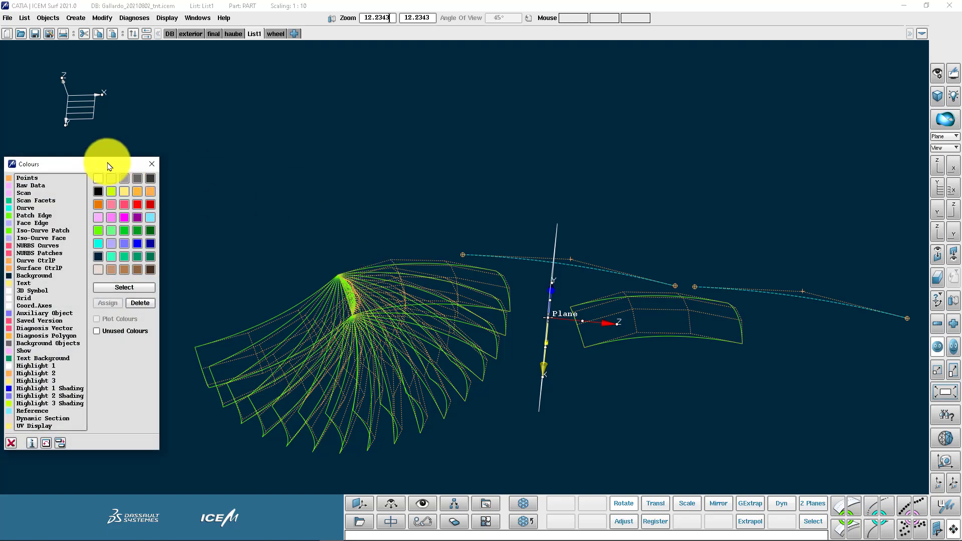
left_click_drag(107, 163, 141, 131)
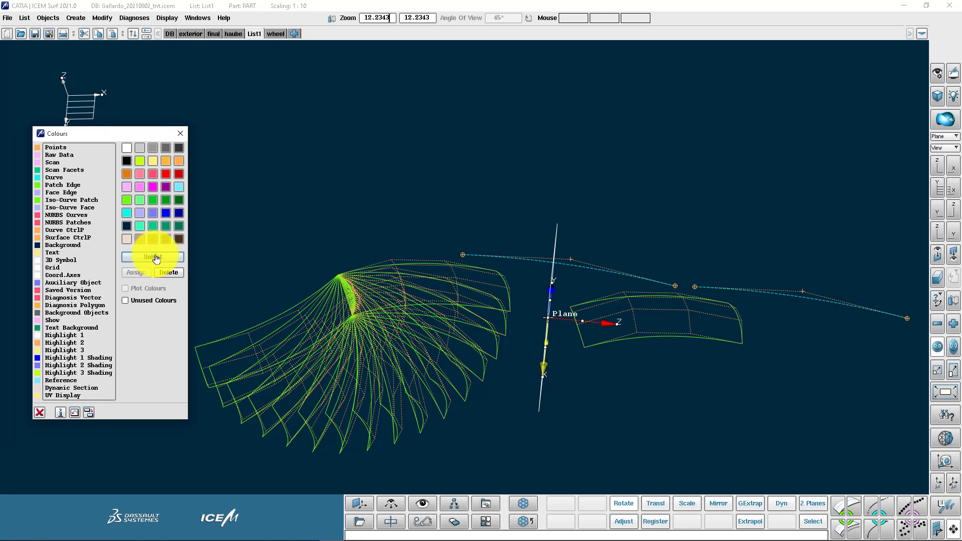
left_click(156, 258)
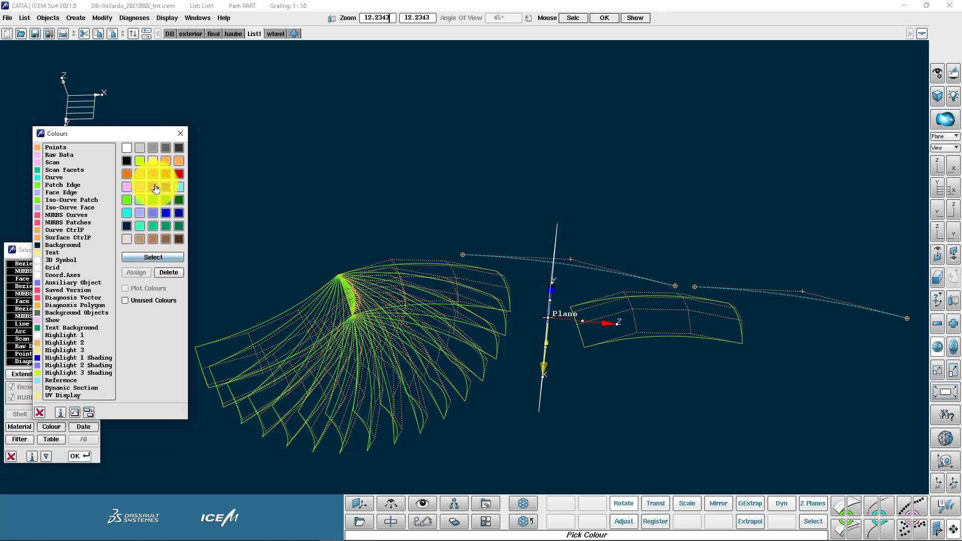
left_click(156, 189)
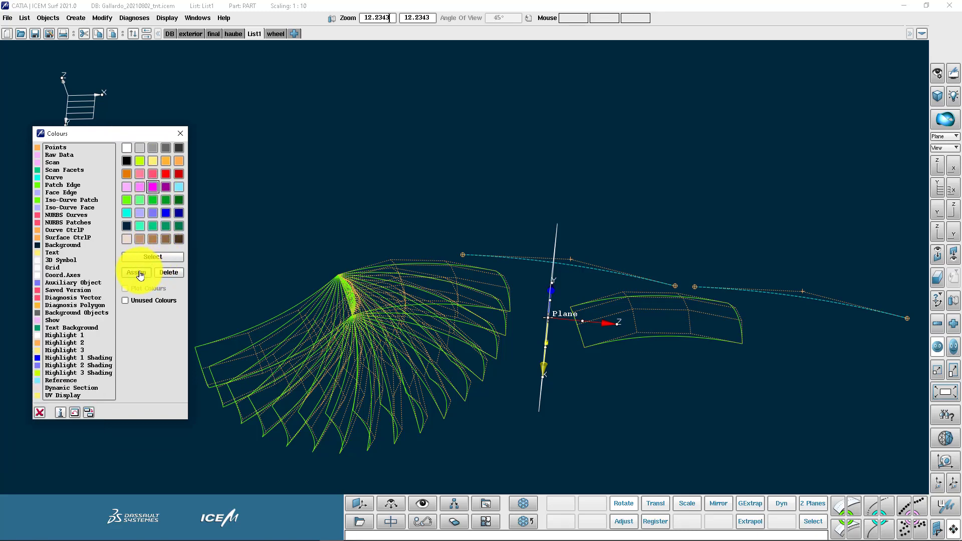
left_click(137, 273)
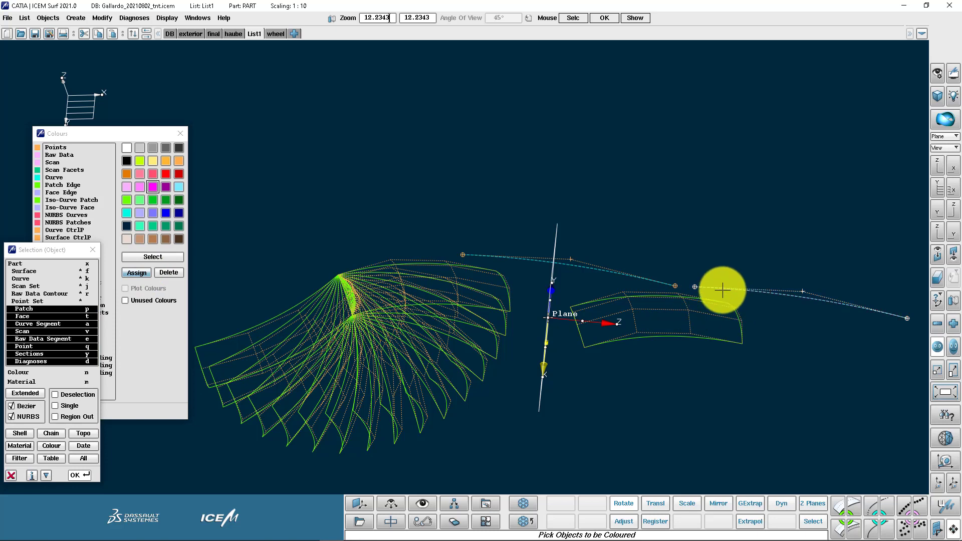
left_click(399, 430)
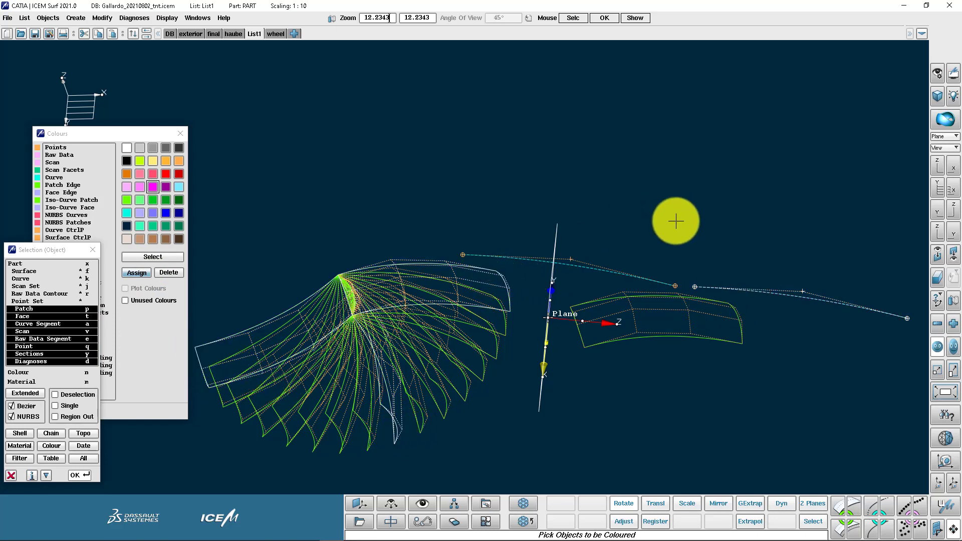
middle_click(671, 214)
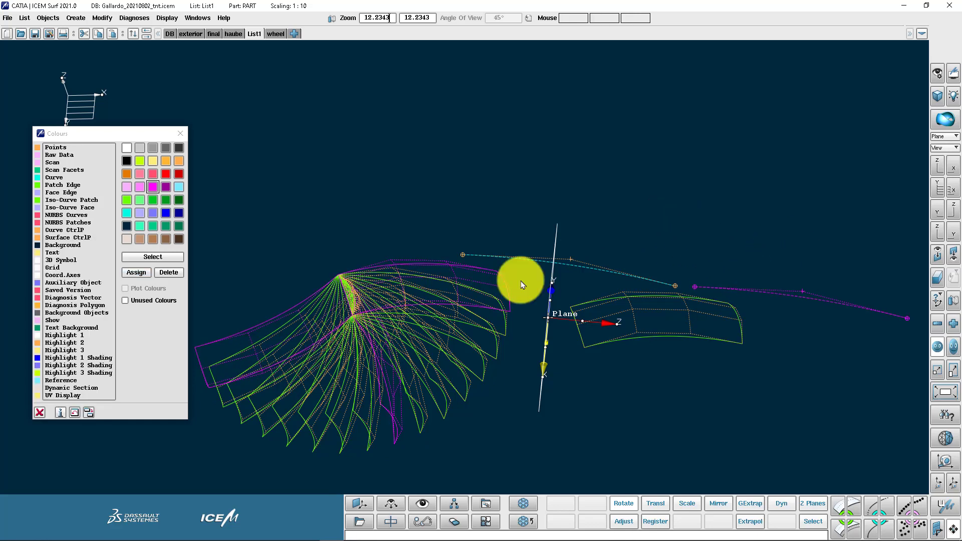
- Assign light orange to the separate second surface and one of the rotated copies in the fan
left_click(158, 258)
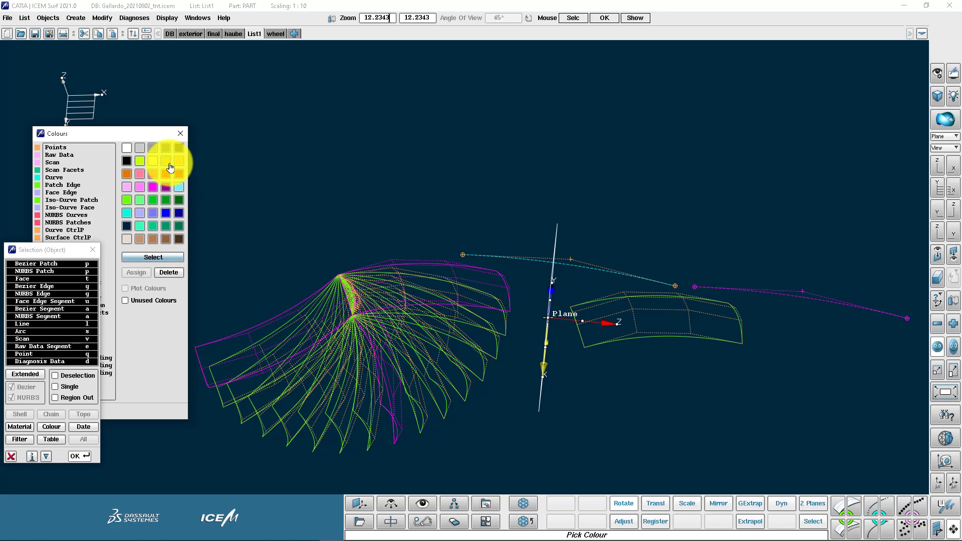
left_click(165, 162)
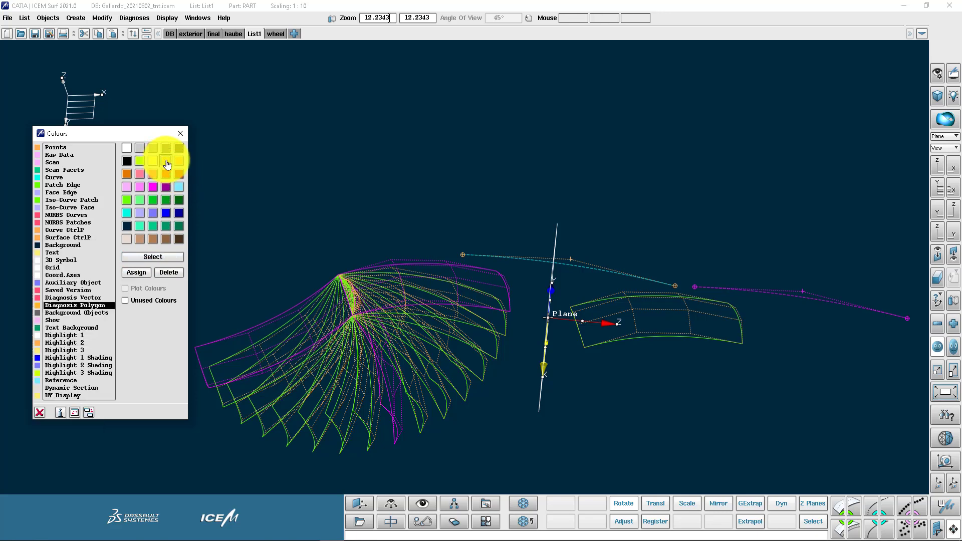
left_click(135, 275)
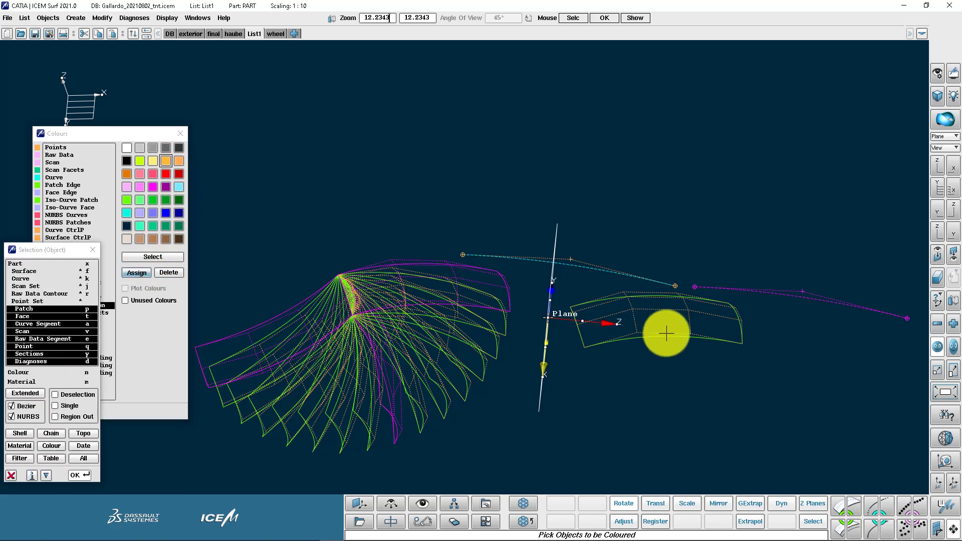
left_click(459, 392)
middle_click(523, 155)
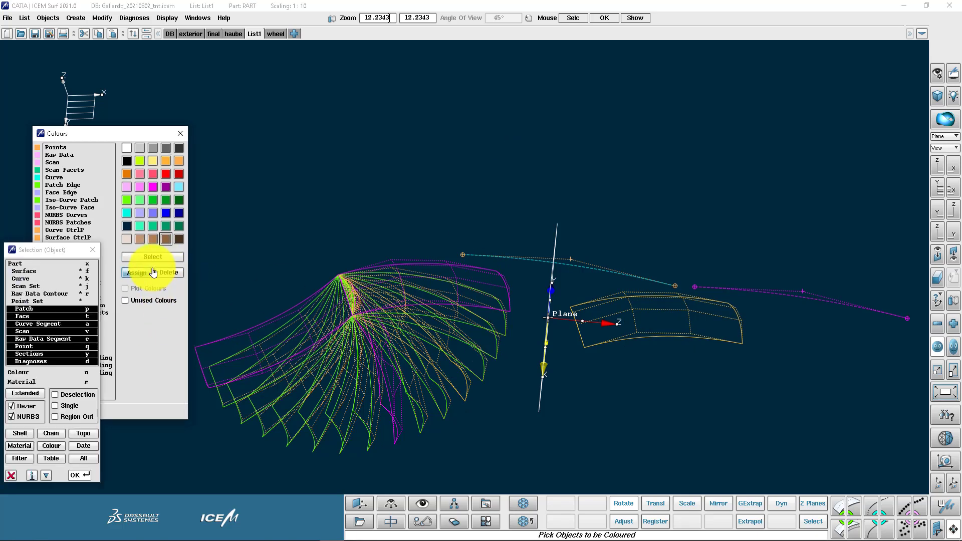
- Assign the medium brown colour to the green rotated copies beside the magenta surface at the fan's plane-side end
left_click(153, 239)
left_click(136, 272)
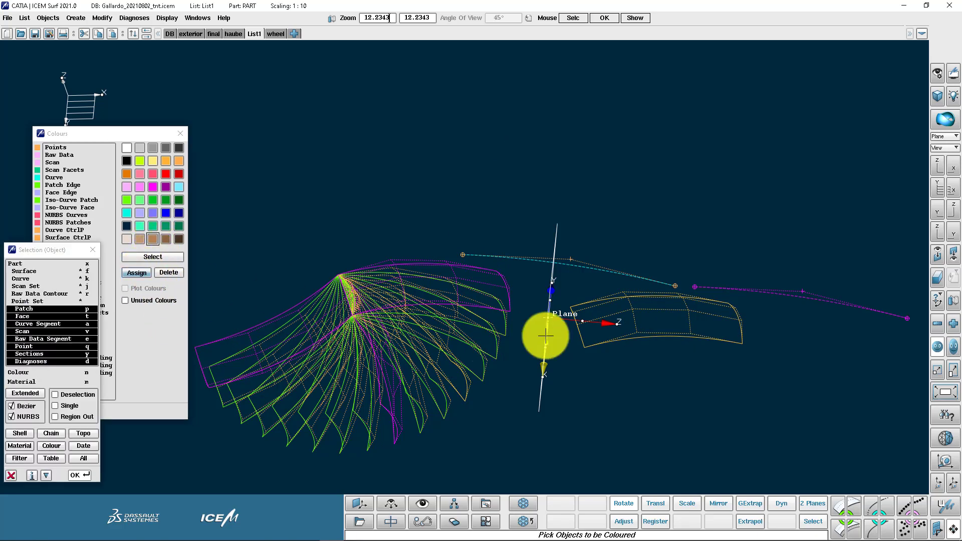
left_click(500, 330)
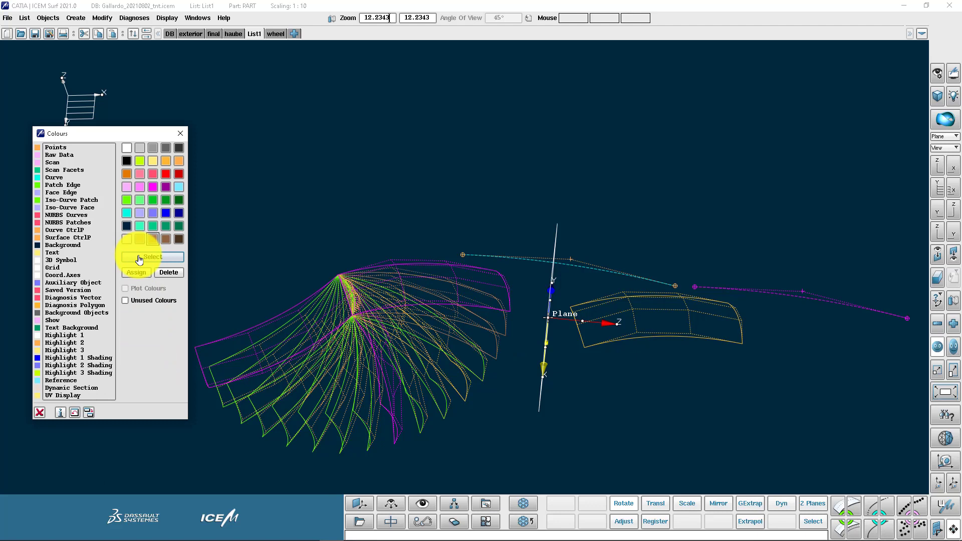
- Pick up the magenta from the fan's plane-side surface and assign magenta to the separate second surface beyond the plane
left_click(144, 257)
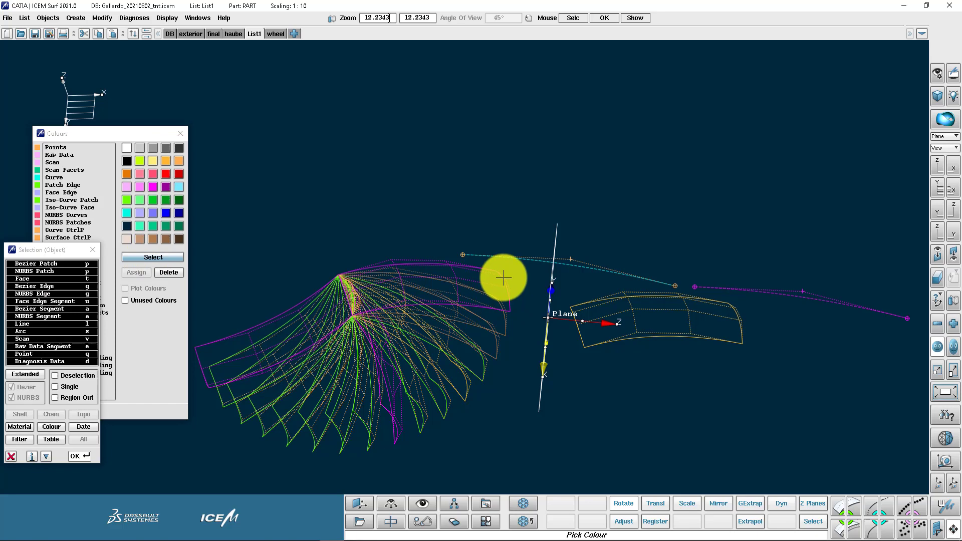
left_click(503, 277)
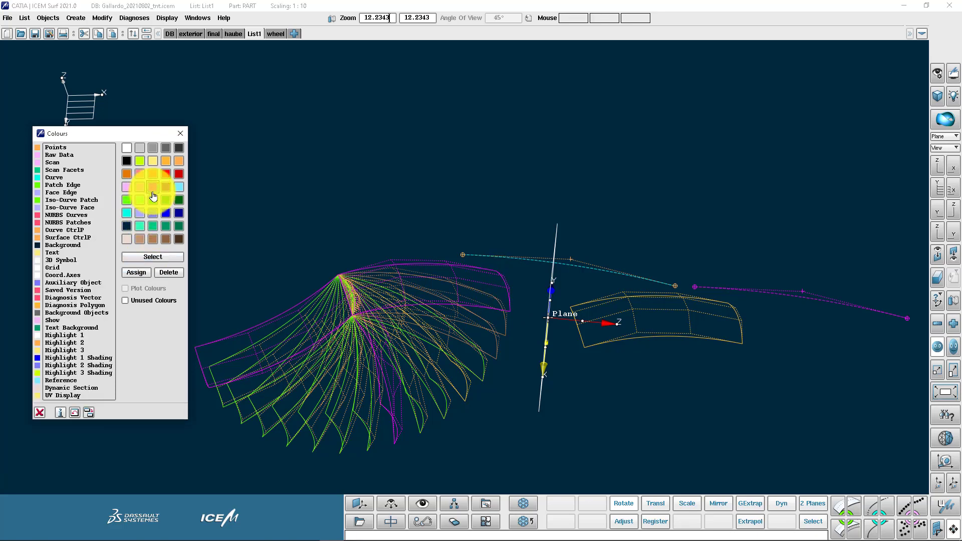
left_click(153, 188)
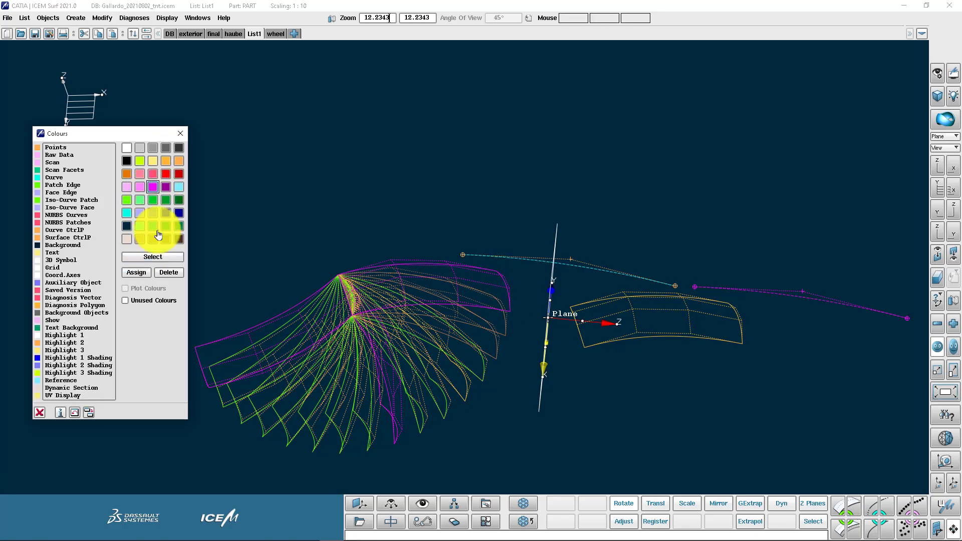
left_click(138, 273)
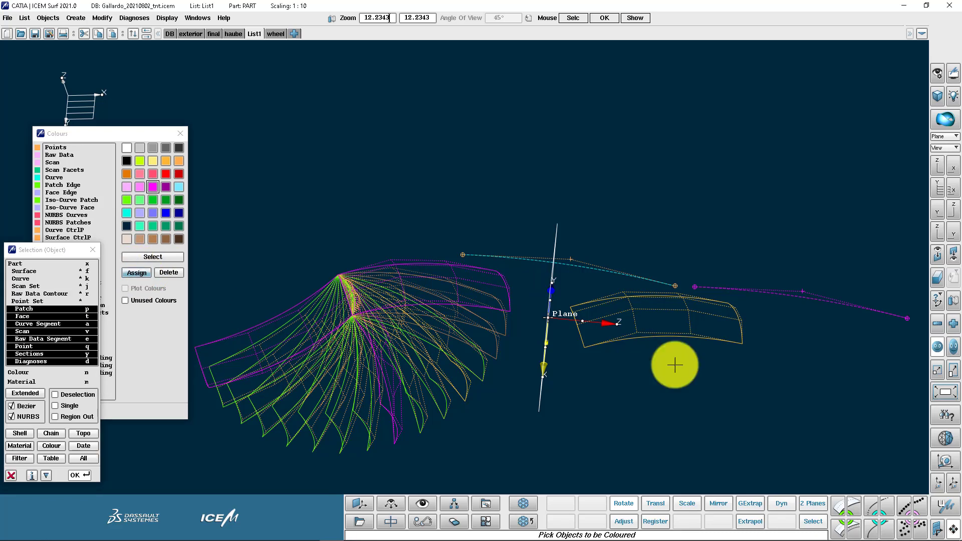
left_click(697, 386)
- Assign magenta to all surfaces of the rotated fan with one region selection
left_click(136, 273)
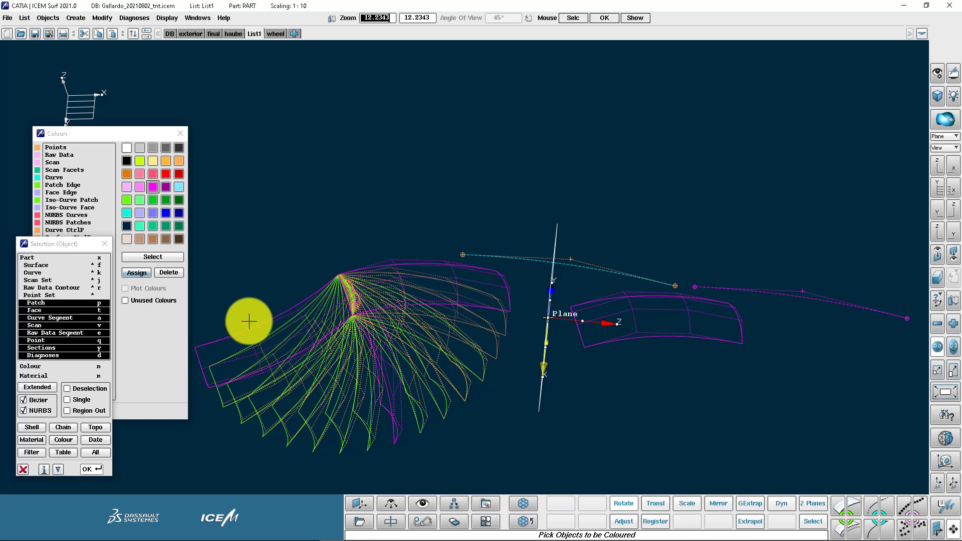
left_click_drag(314, 234, 423, 345)
middle_click(378, 210)
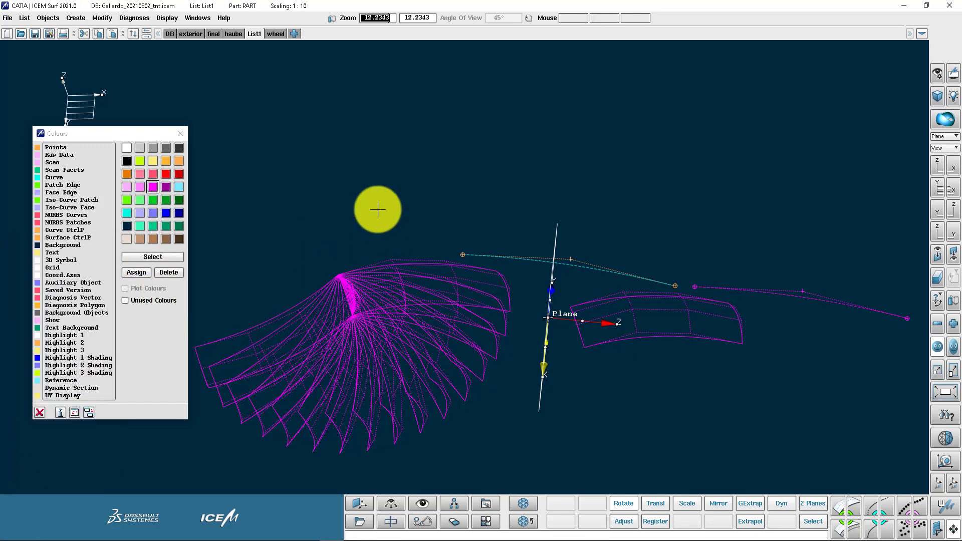